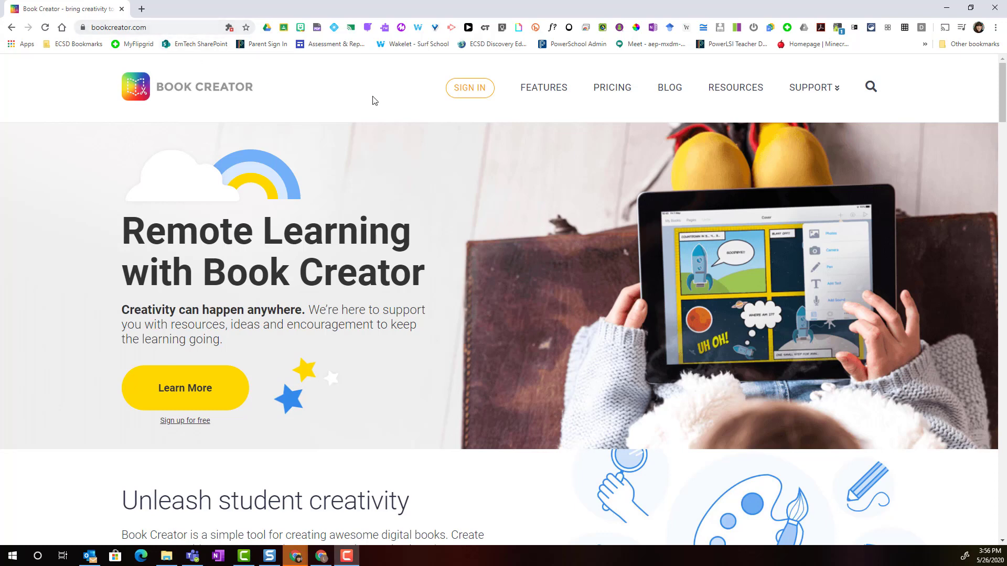
# Sign in to Book Creator as a teacher using a Google account from the popup.
pyautogui.click(470, 97)
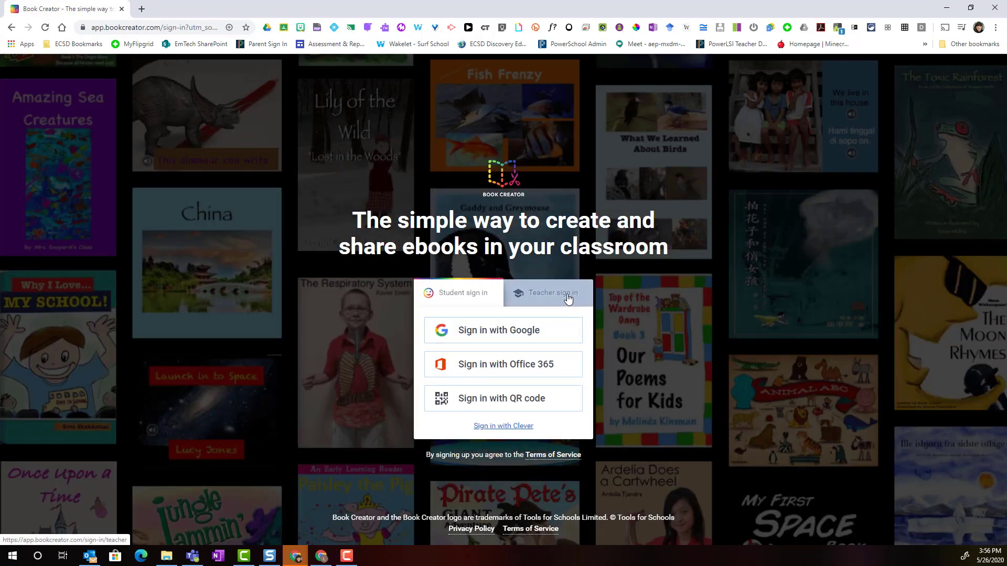
pyautogui.click(549, 300)
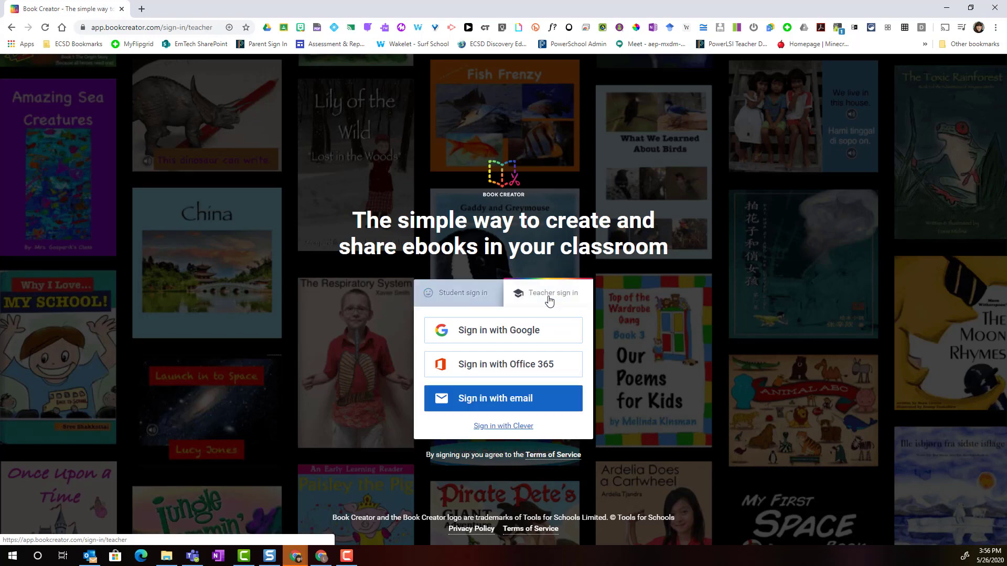
pyautogui.click(511, 332)
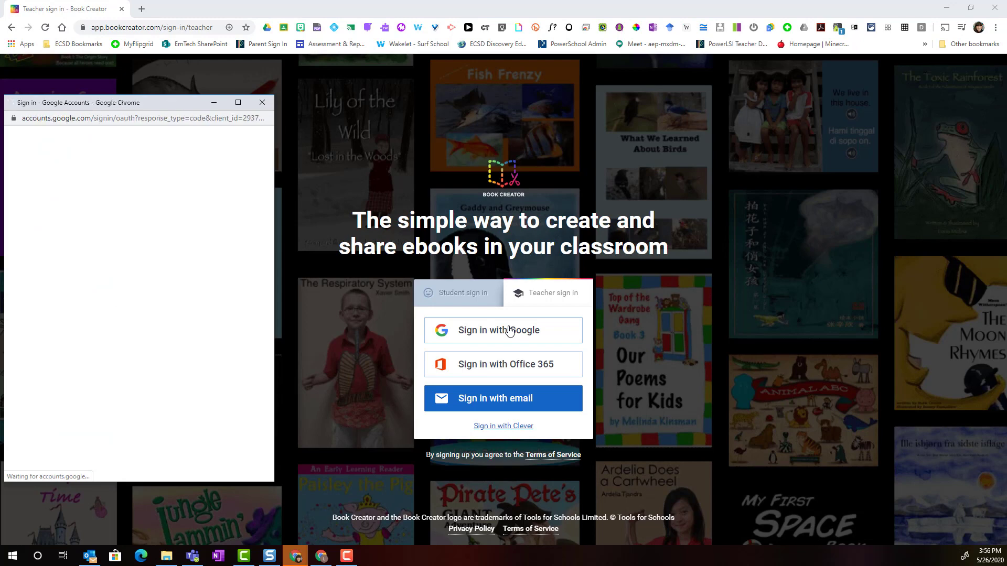
pyautogui.click(145, 233)
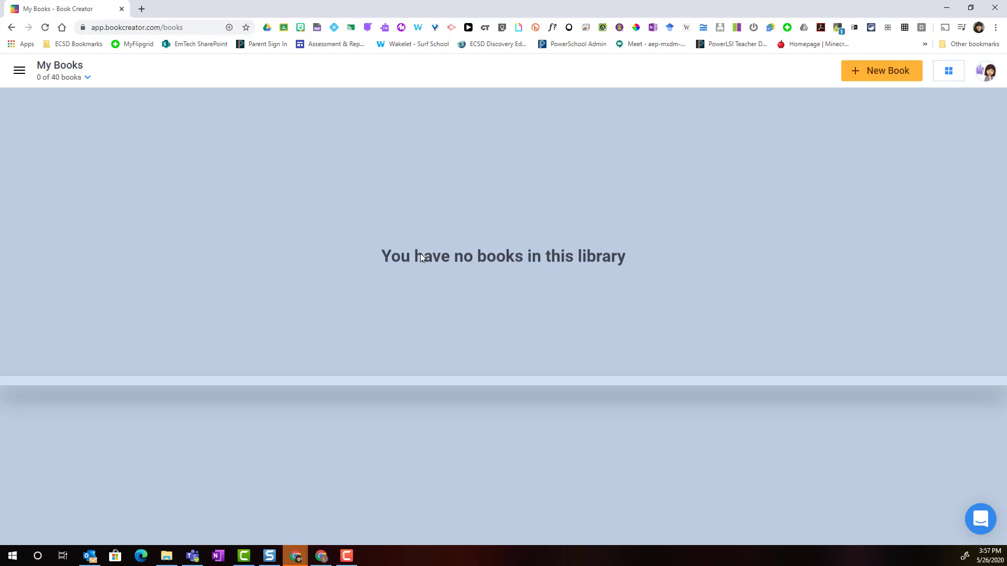
# Create a new book with the Square 1:1 shape.
pyautogui.click(884, 73)
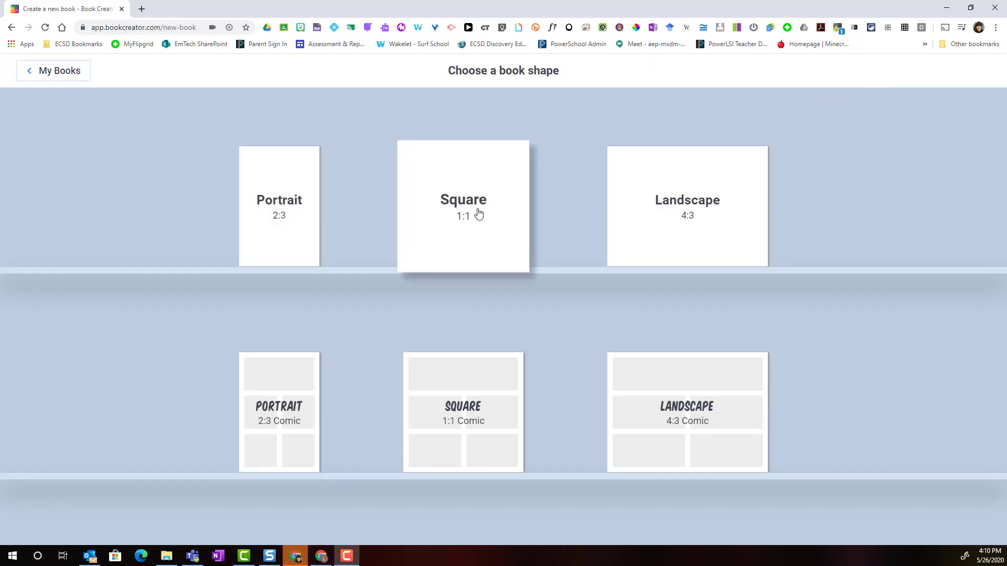
pyautogui.click(478, 213)
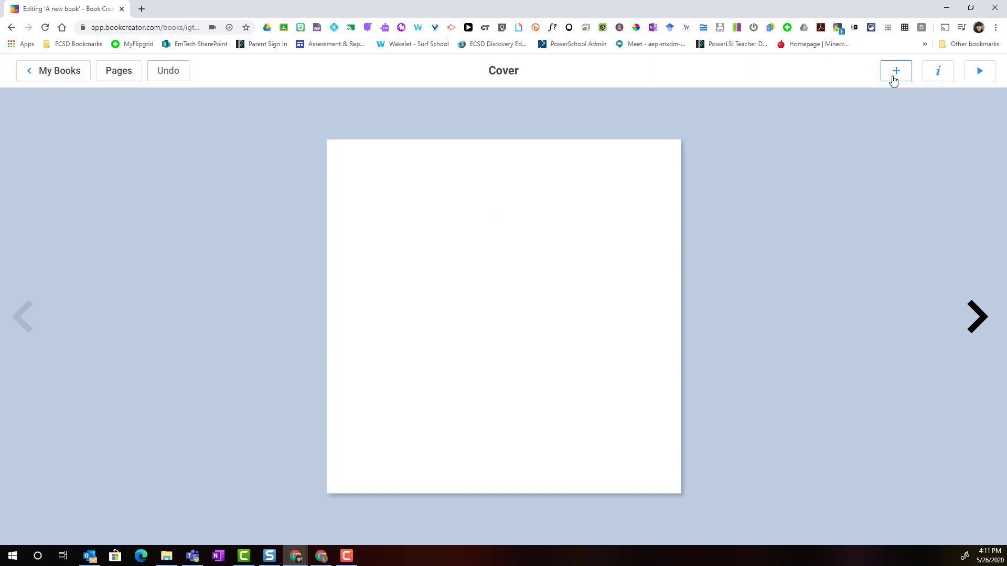
# Open the cover's Page background settings in the Inspector after glancing at the Shapes list.
pyautogui.click(893, 78)
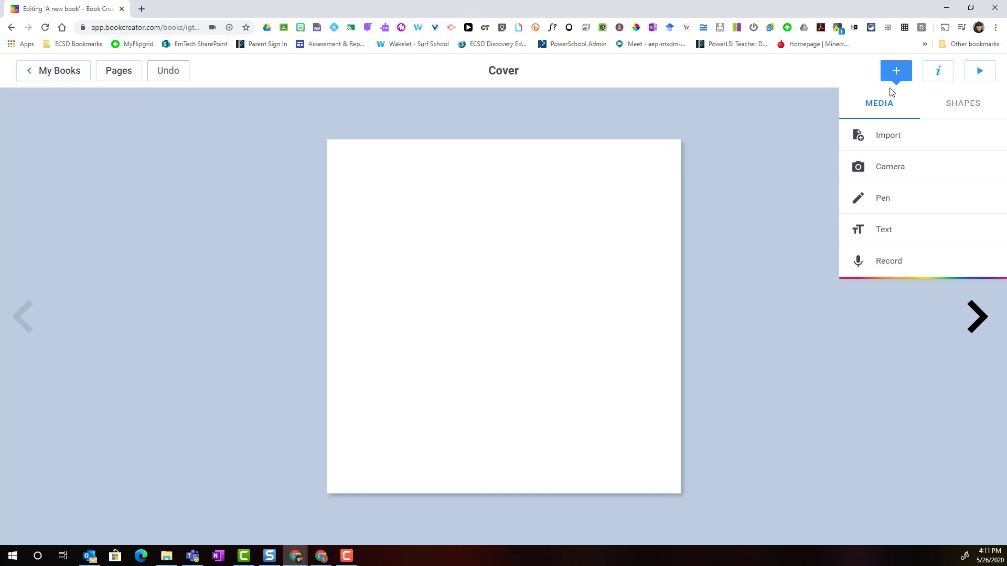
pyautogui.click(973, 103)
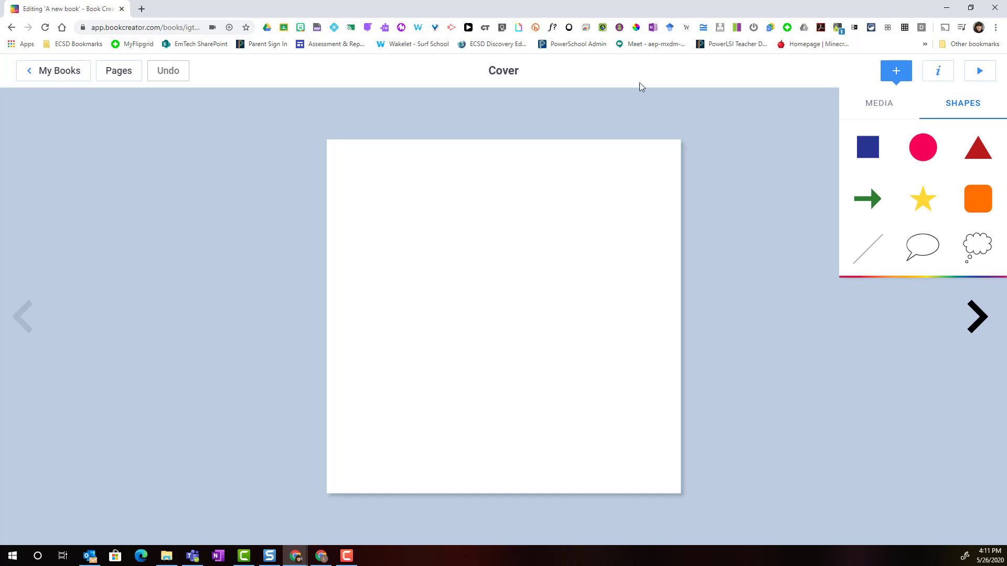
pyautogui.click(931, 84)
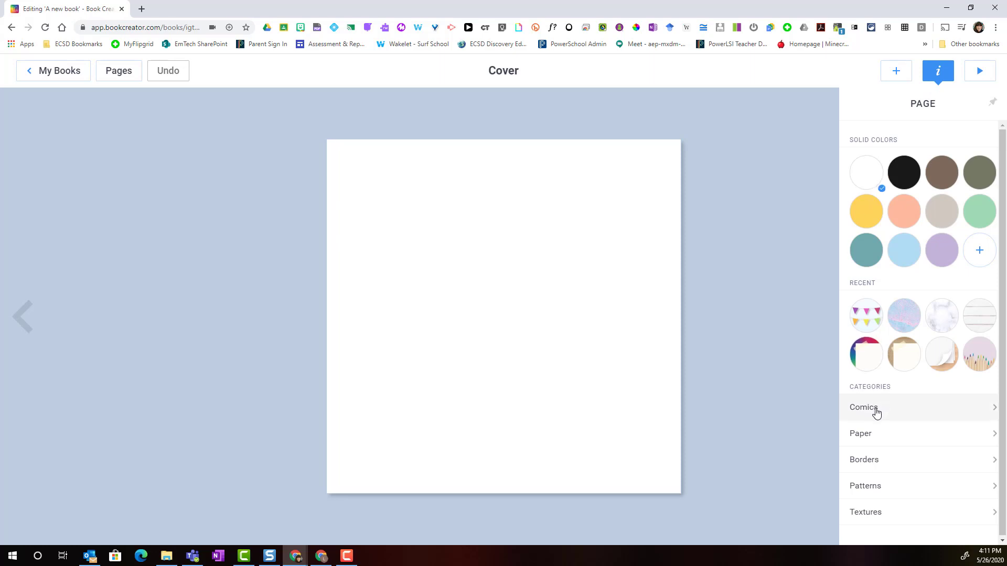
# Apply the pale bunting background to the cover after trying Comics and watercolour options.
pyautogui.click(876, 412)
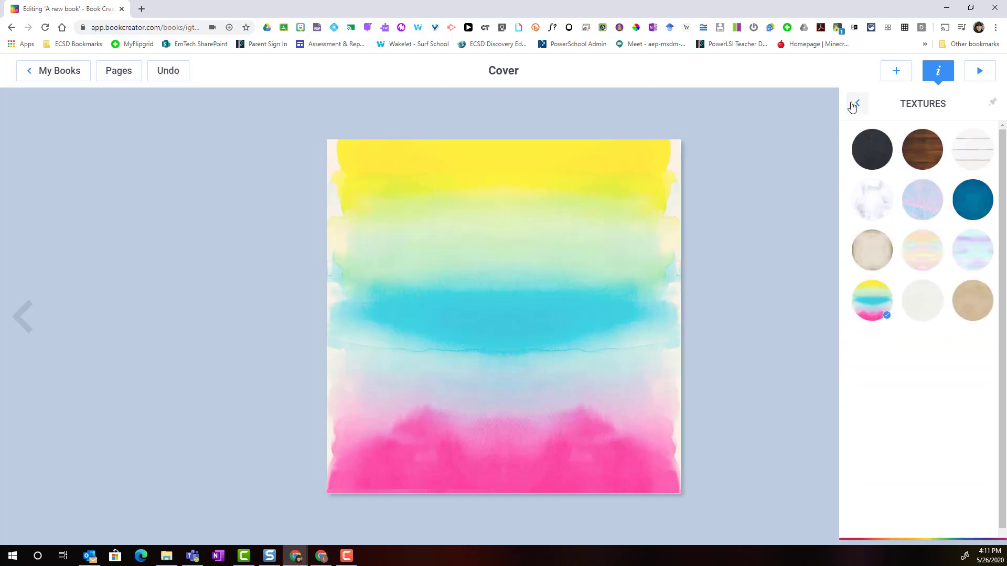
pyautogui.click(853, 104)
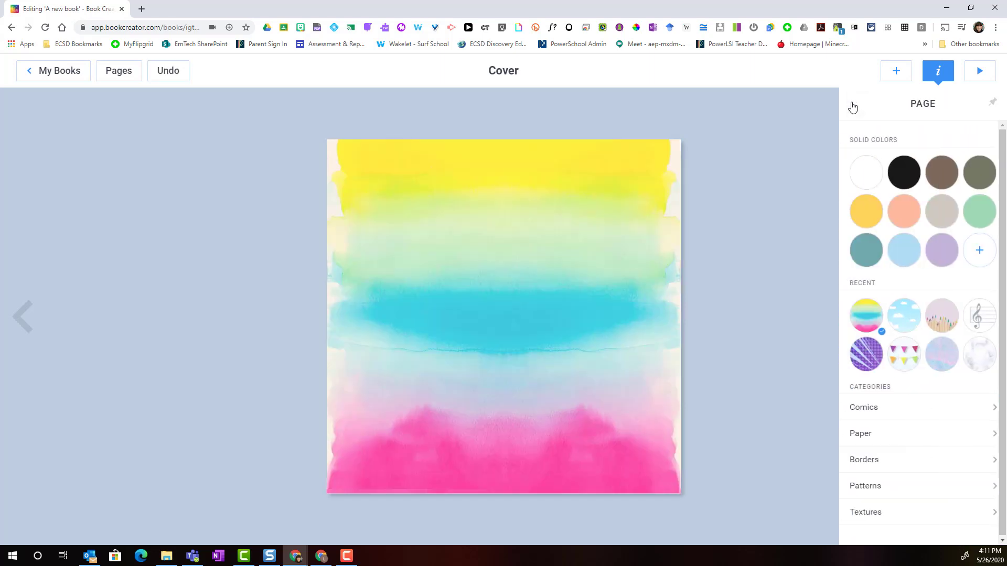
pyautogui.click(899, 356)
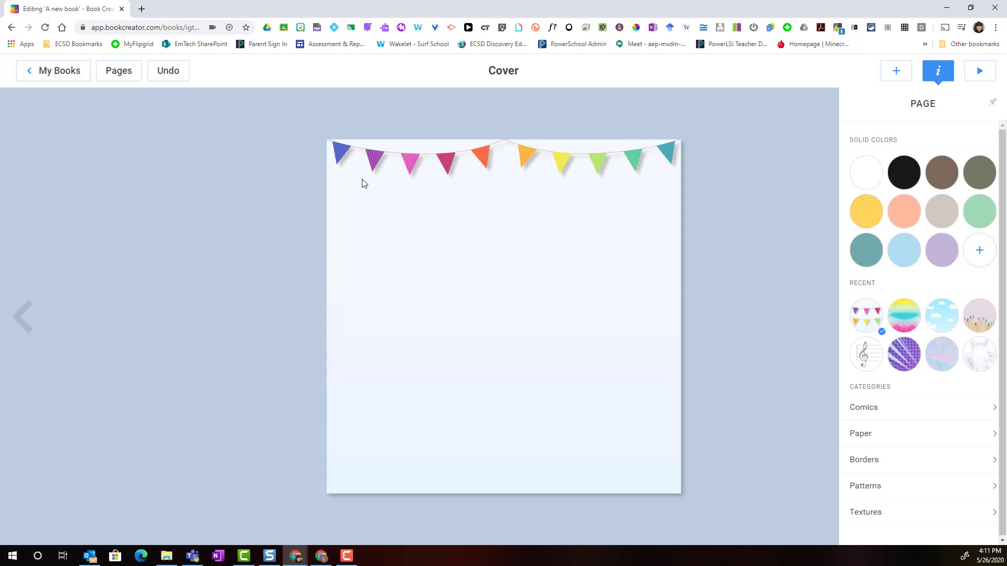
pyautogui.press('F10')
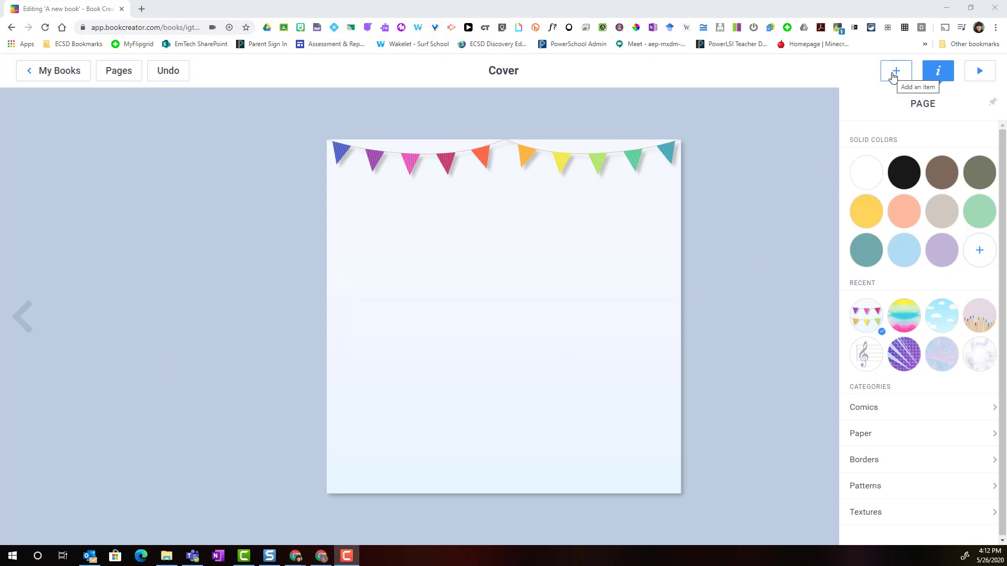
# Start a text box on the cover, cancel it, and bring up the add-media menu again.
pyautogui.click(893, 76)
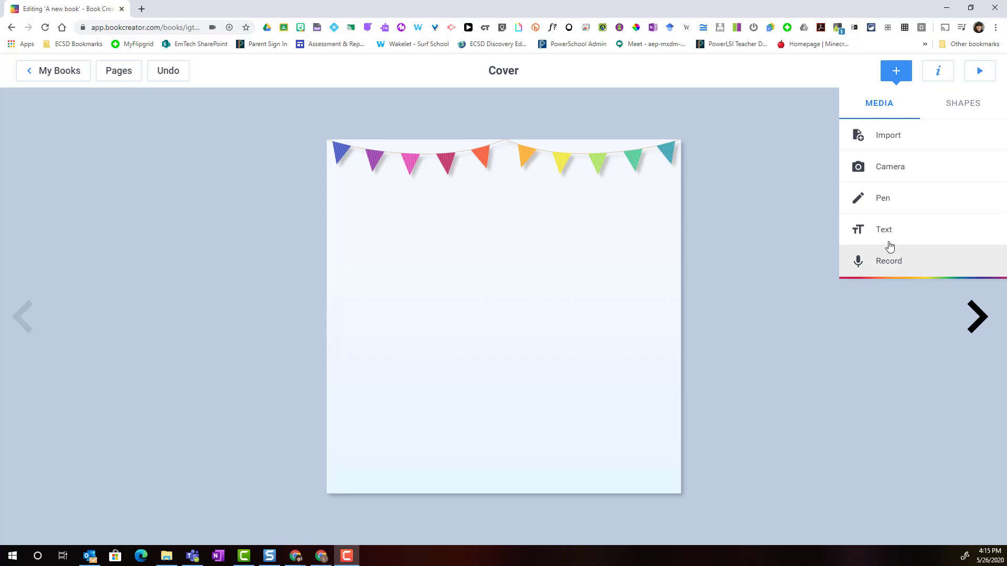
pyautogui.click(890, 237)
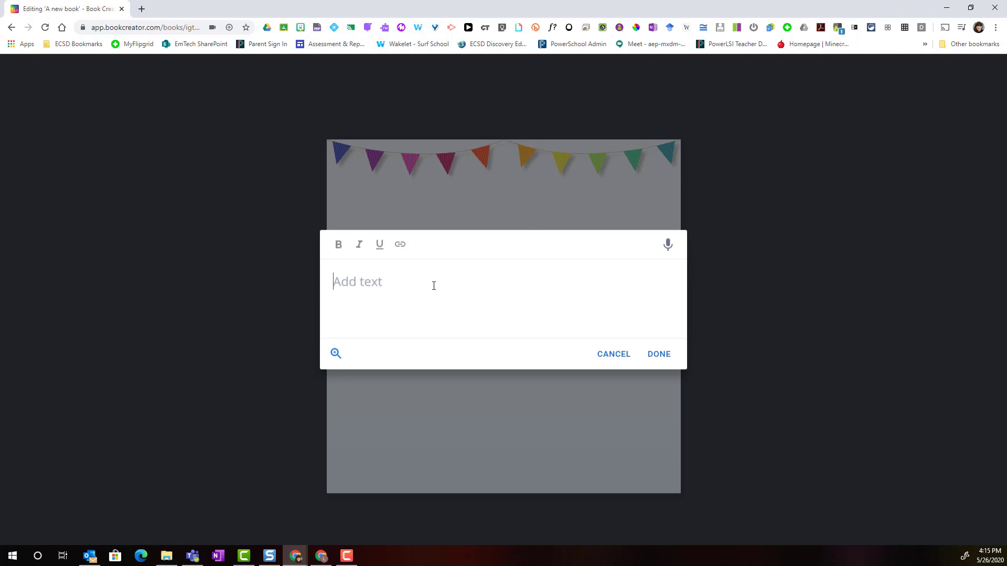
pyautogui.click(609, 355)
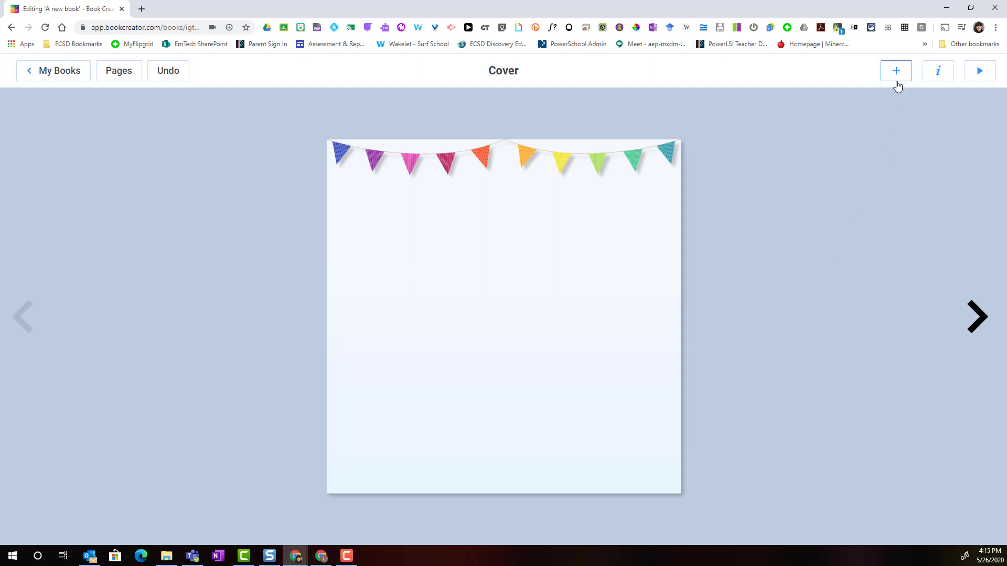
pyautogui.click(897, 79)
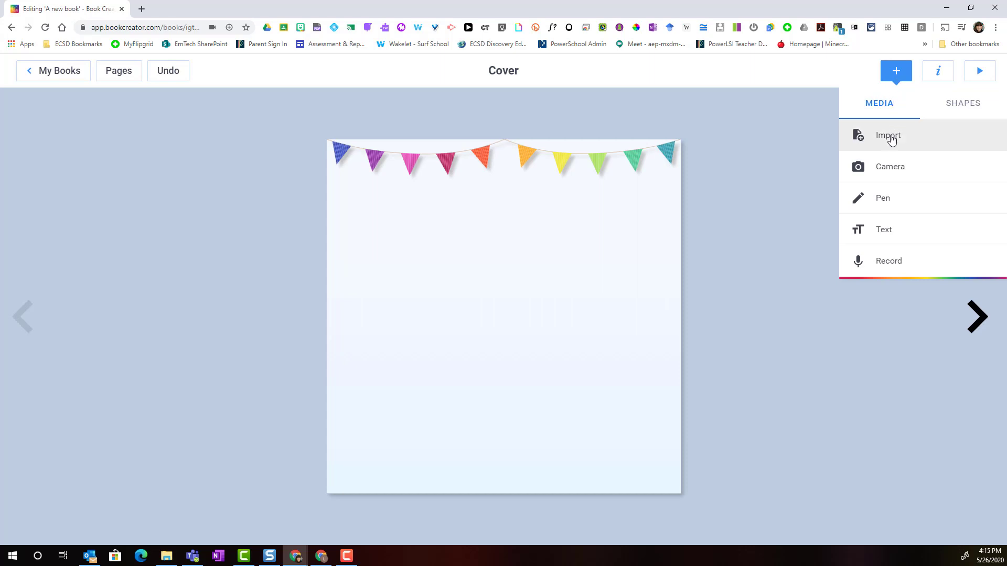
# Import from Google Drive, opening the Book Creator Yearbook Media folder and choosing Yearbook Title.png.
pyautogui.click(891, 138)
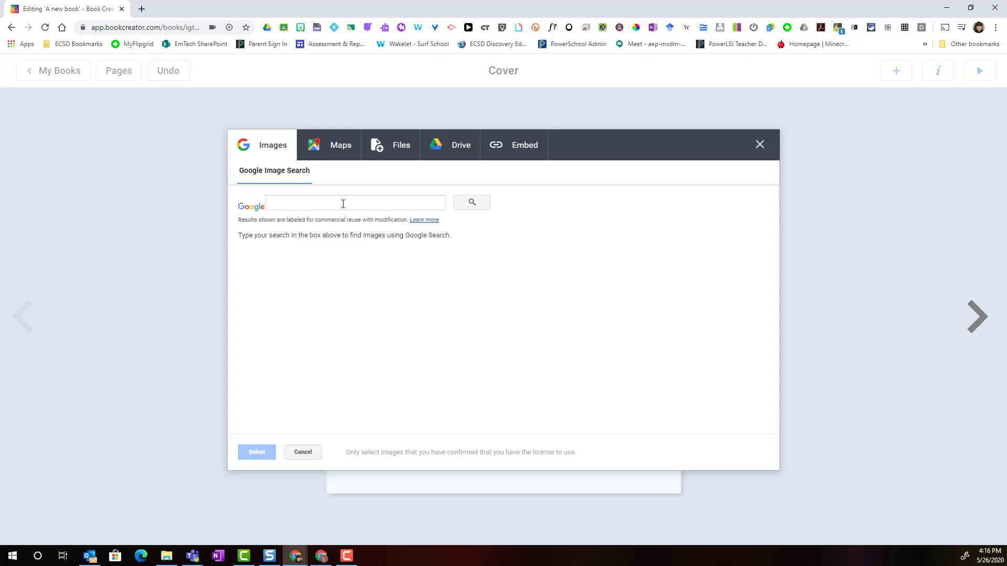
pyautogui.click(342, 147)
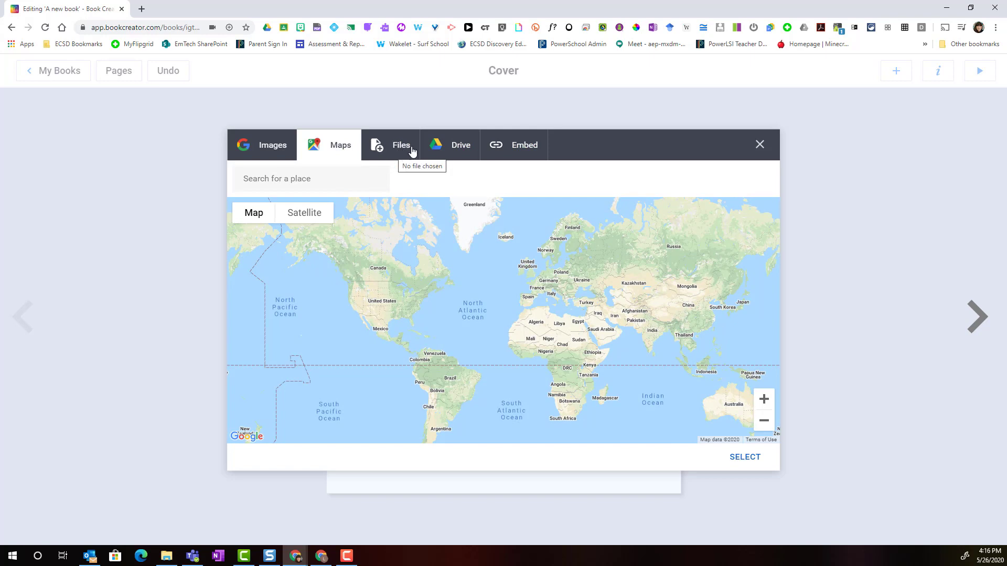
pyautogui.click(461, 151)
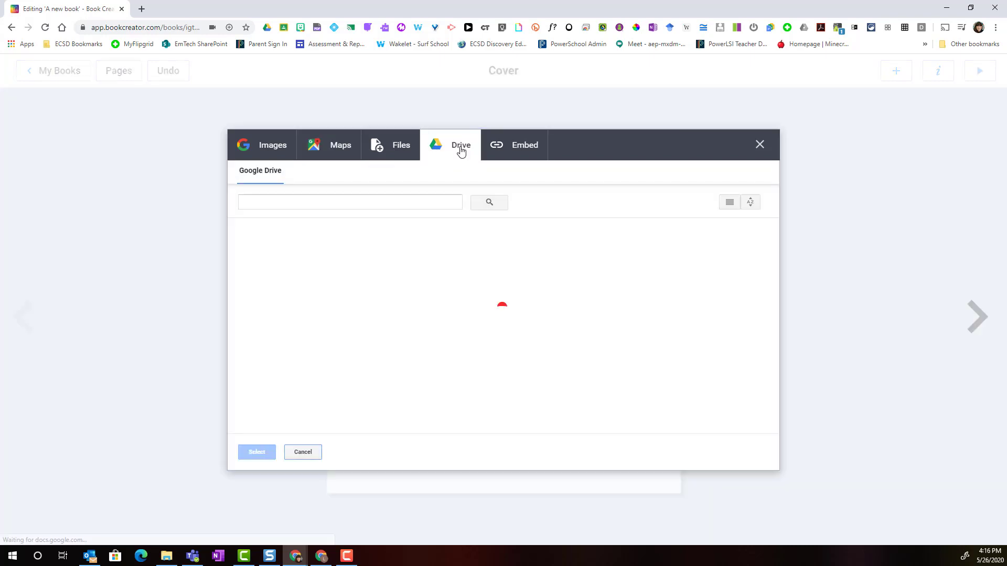
pyautogui.click(359, 202)
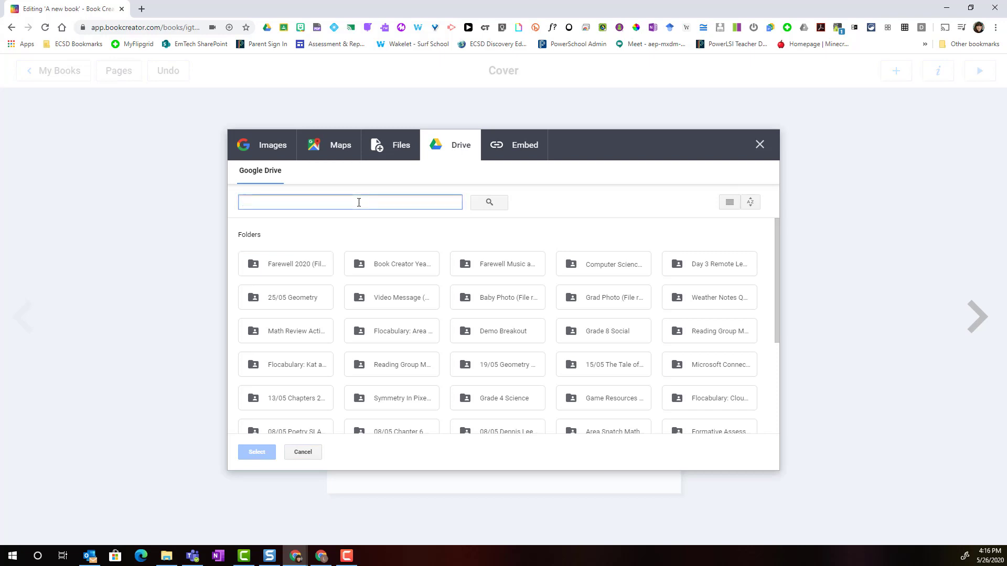
pyautogui.click(389, 271)
pyautogui.doubleClick(390, 270)
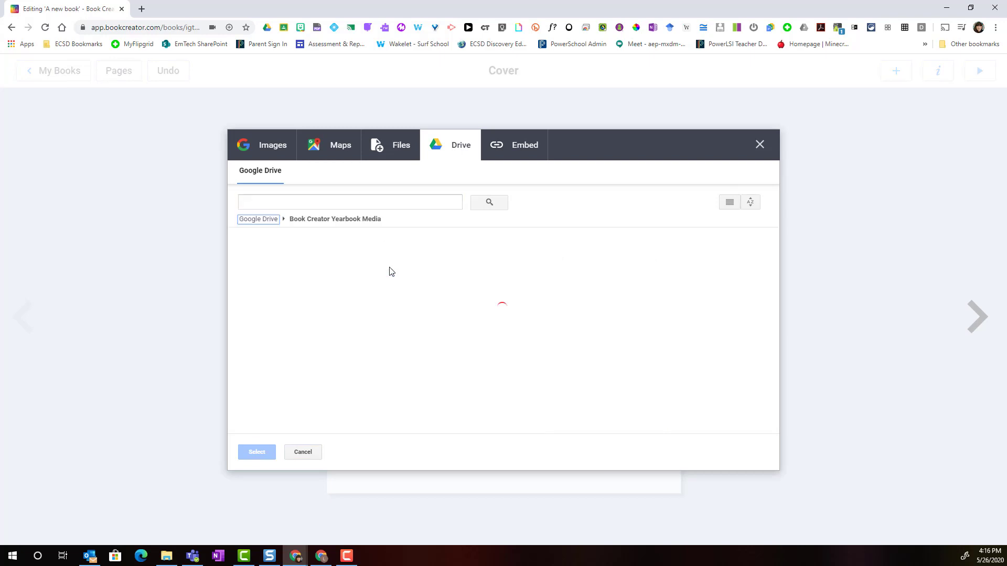
pyautogui.click(293, 313)
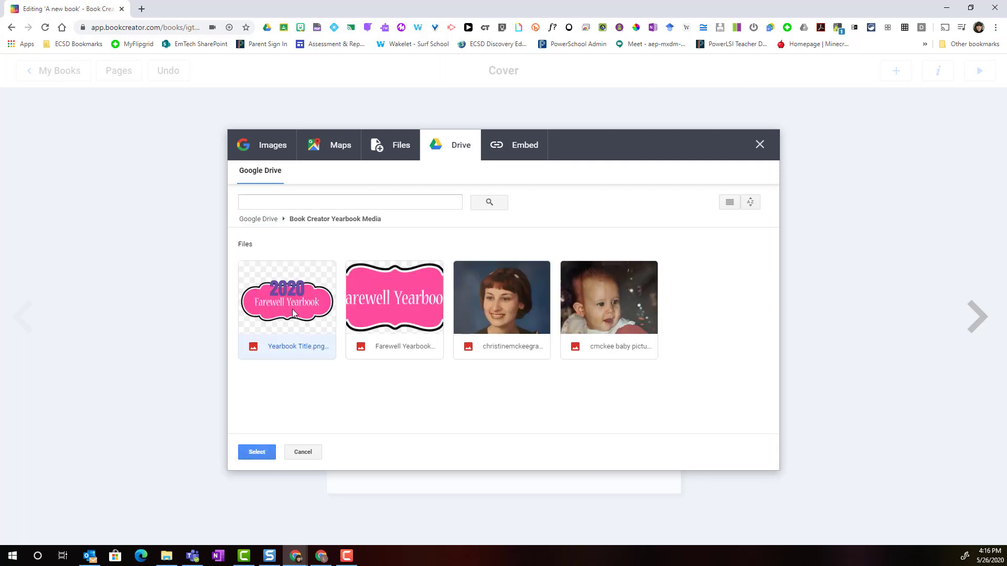
# Insert the 2020 Farewell Yearbook title image, shrink it and centre it on the cover.
pyautogui.click(257, 453)
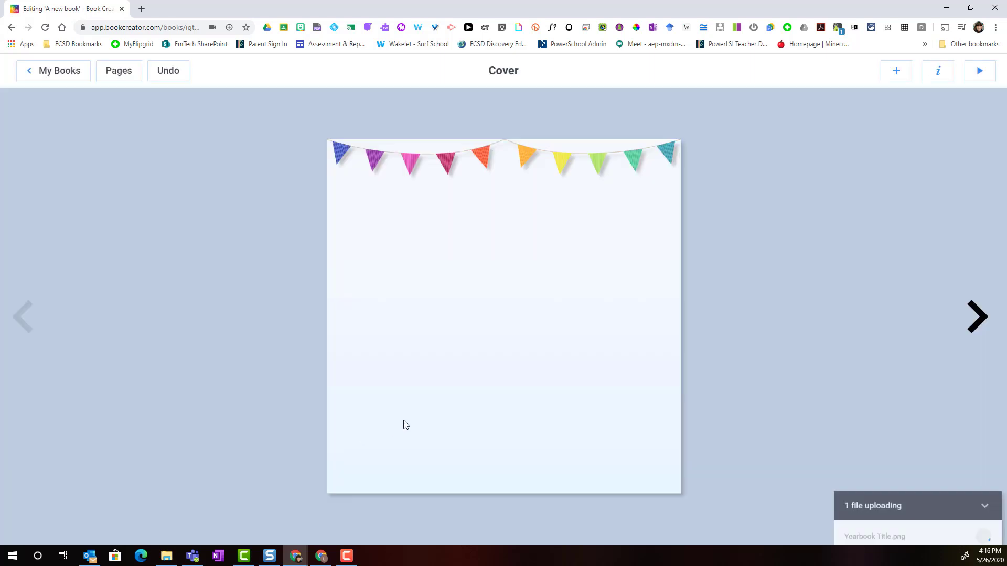
pyautogui.moveTo(577, 321); pyautogui.dragTo(570, 308)
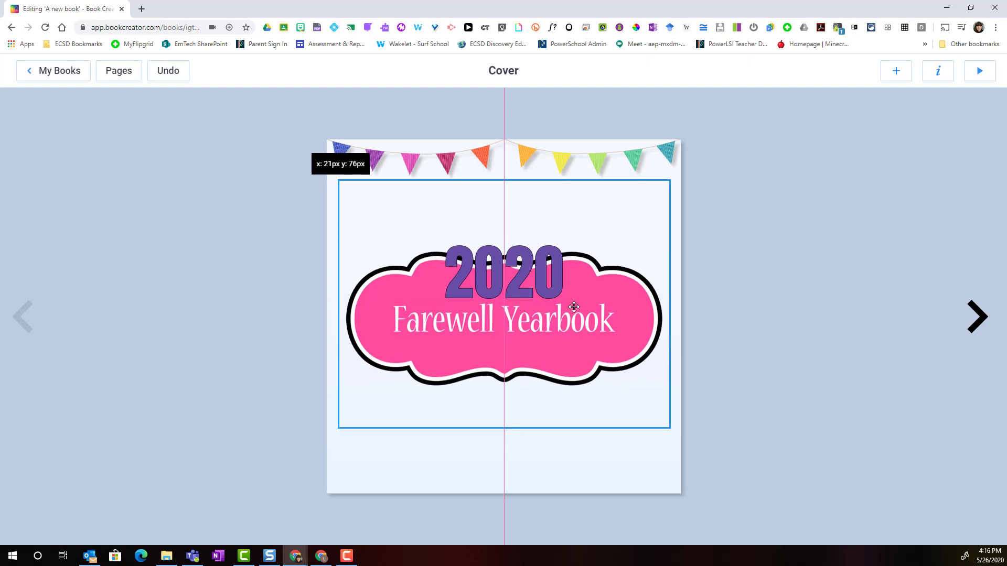
pyautogui.moveTo(546, 342)
pyautogui.mouseDown()
pyautogui.moveTo(545, 351)
pyautogui.moveTo(544, 342)
pyautogui.mouseUp()
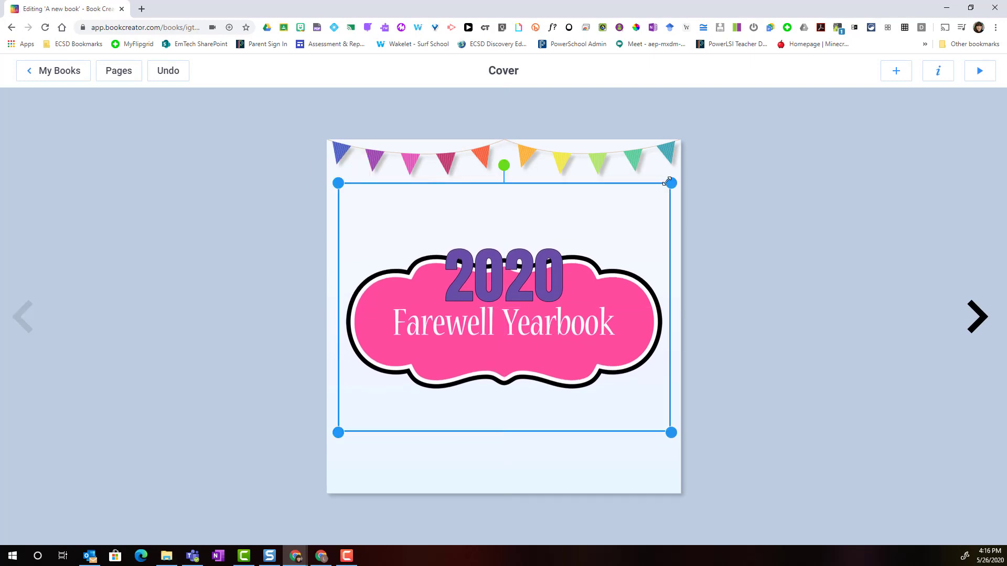
pyautogui.moveTo(667, 181); pyautogui.dragTo(593, 241)
pyautogui.moveTo(453, 367); pyautogui.dragTo(491, 367)
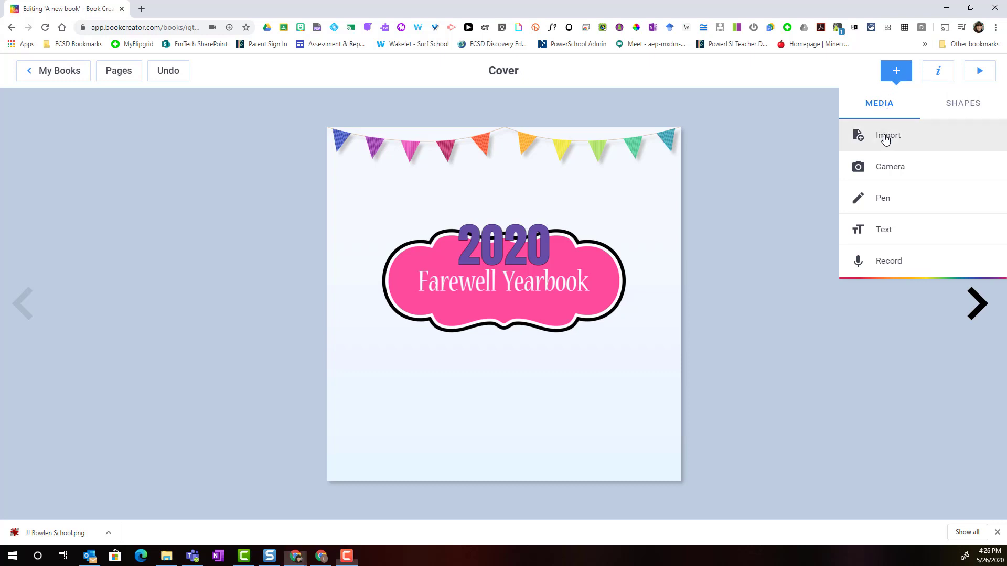
# Search images for 'graduation hat' and insert the cap-with-diploma result onto the cover.
pyautogui.click(886, 137)
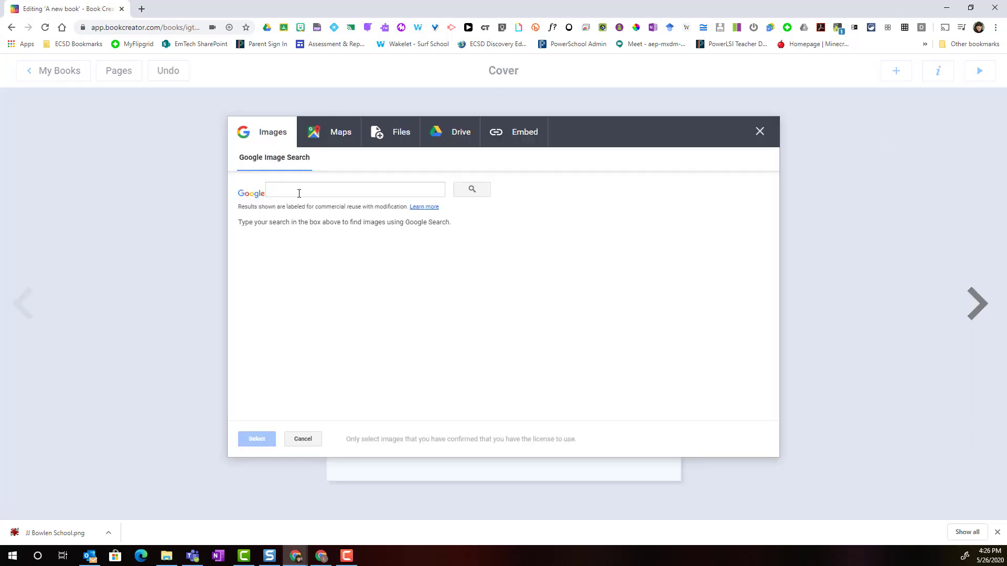
pyautogui.click(299, 194)
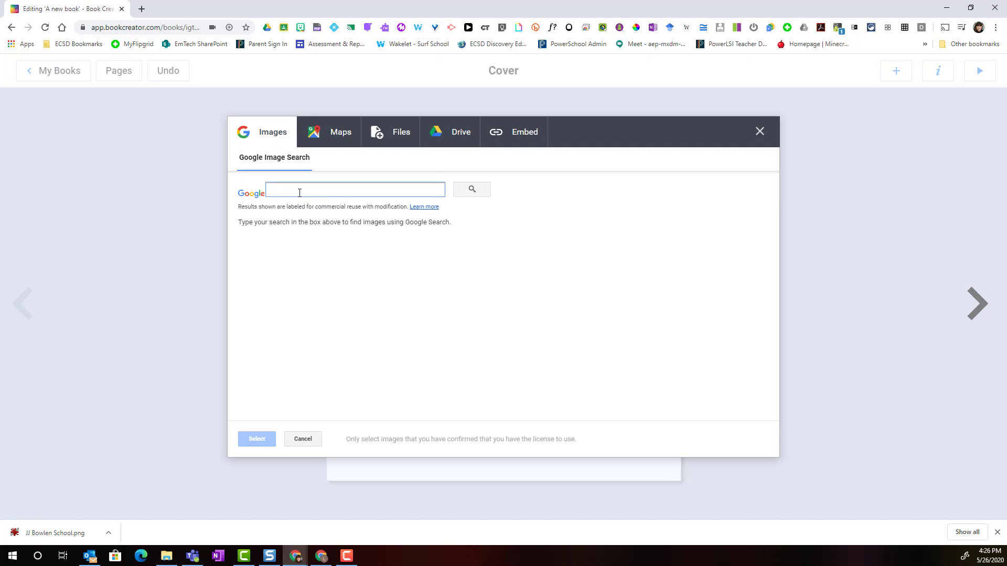
pyautogui.write('graduc')
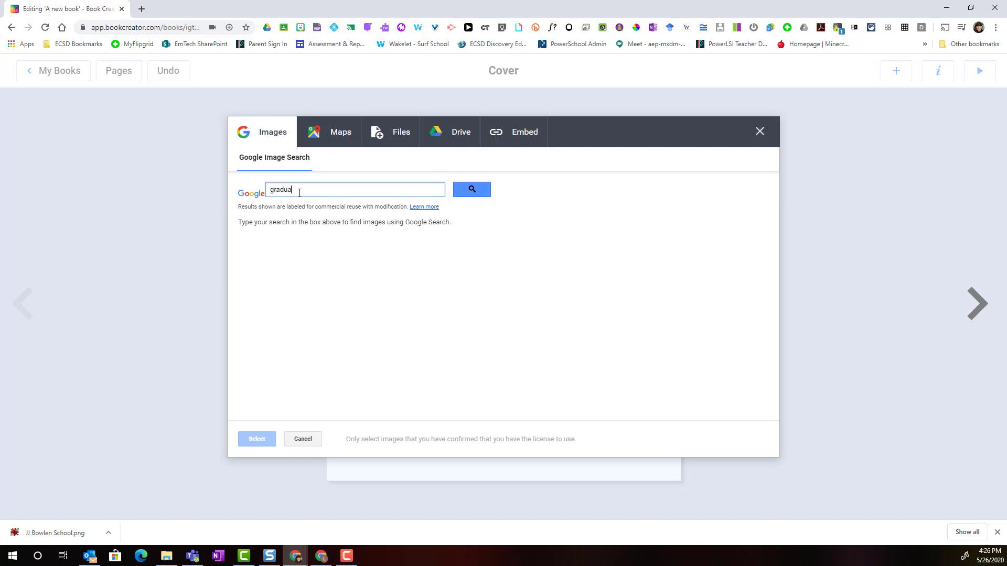
pyautogui.write('tion hat')
pyautogui.press('Return')
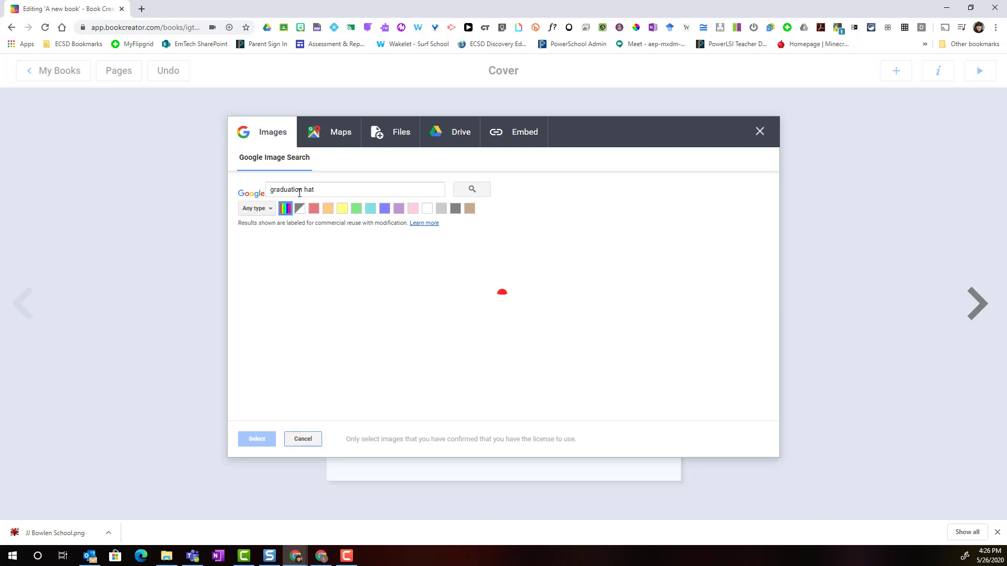
pyautogui.click(718, 274)
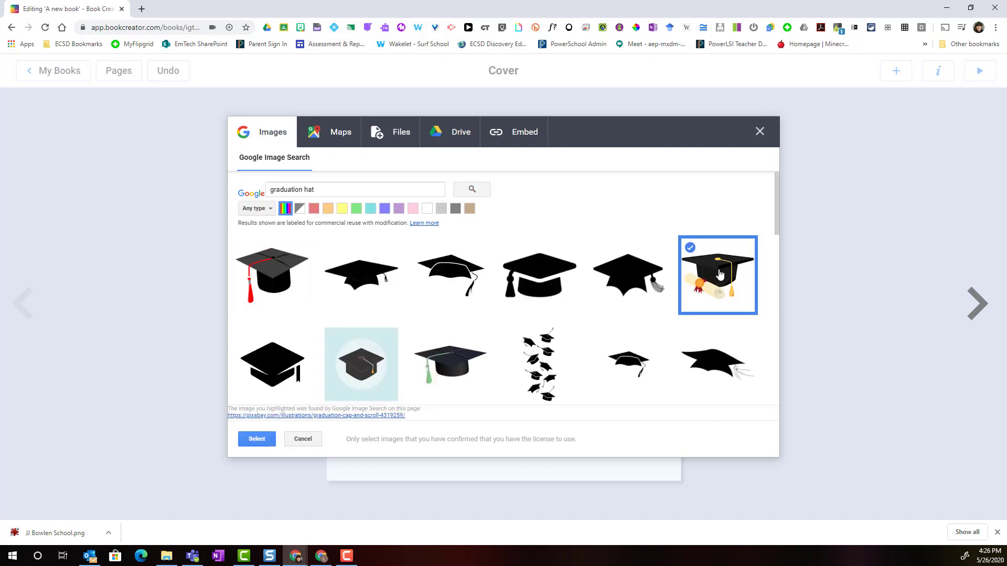
pyautogui.click(257, 439)
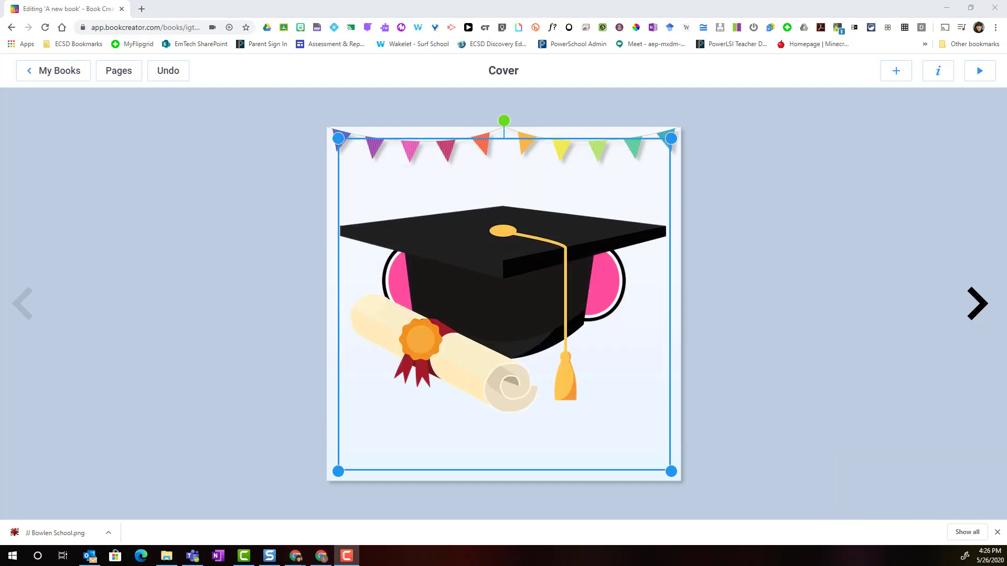
# Shrink the graduation cap, tilt it and perch it on the title banner's top-left corner.
pyautogui.moveTo(670, 138); pyautogui.dragTo(413, 397)
pyautogui.moveTo(375, 435); pyautogui.dragTo(412, 246)
pyautogui.moveTo(399, 191); pyautogui.dragTo(446, 192)
pyautogui.click(9, 416)
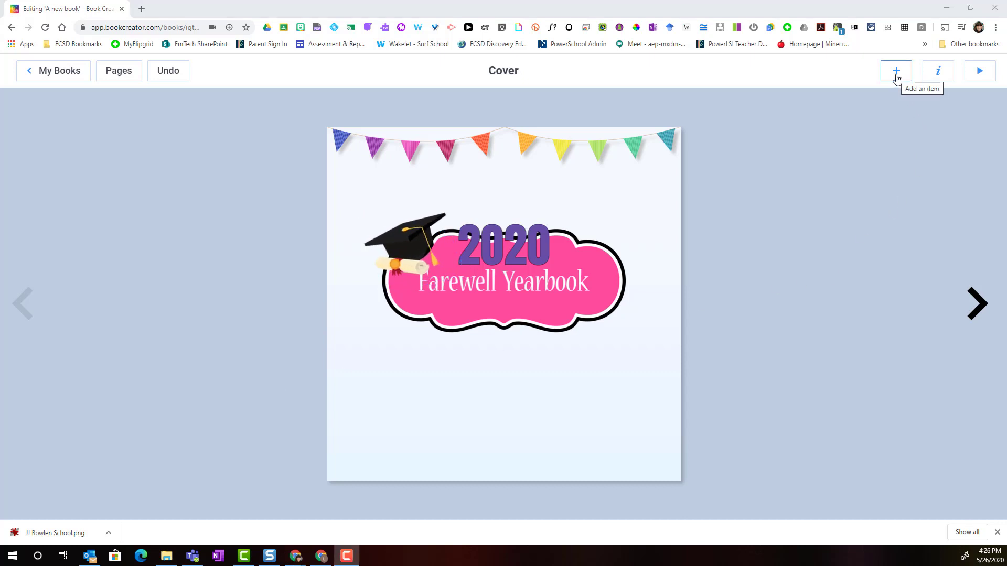
pyautogui.click(896, 74)
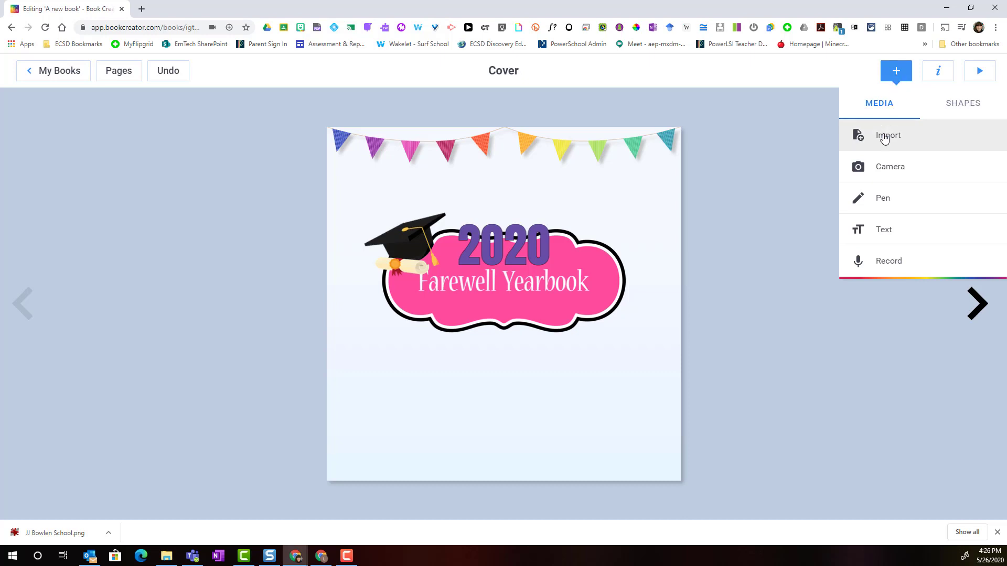
# Insert the JJ Bowlen School photo from the Drive Book Creator Yearbook Media folder.
pyautogui.click(884, 138)
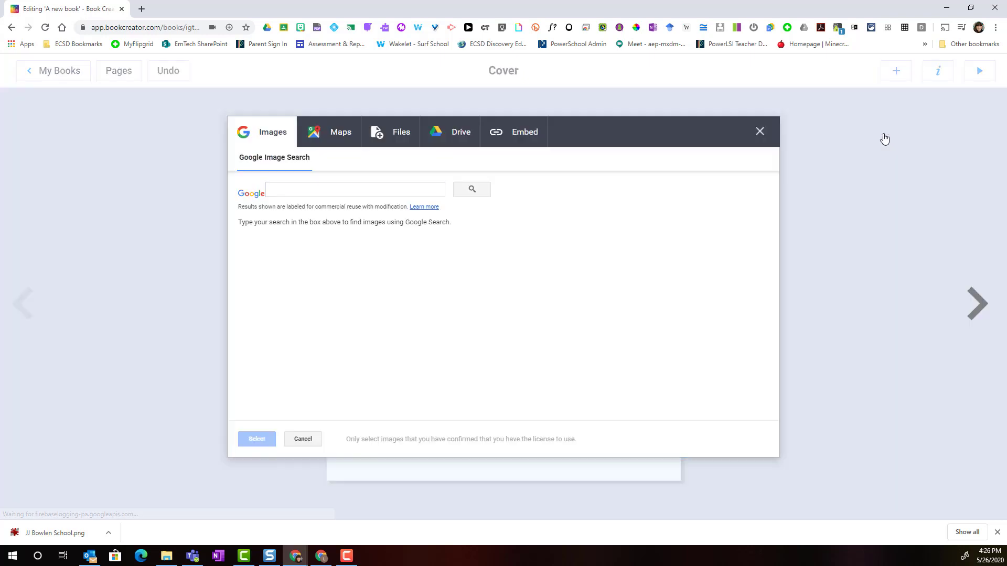
pyautogui.click(455, 140)
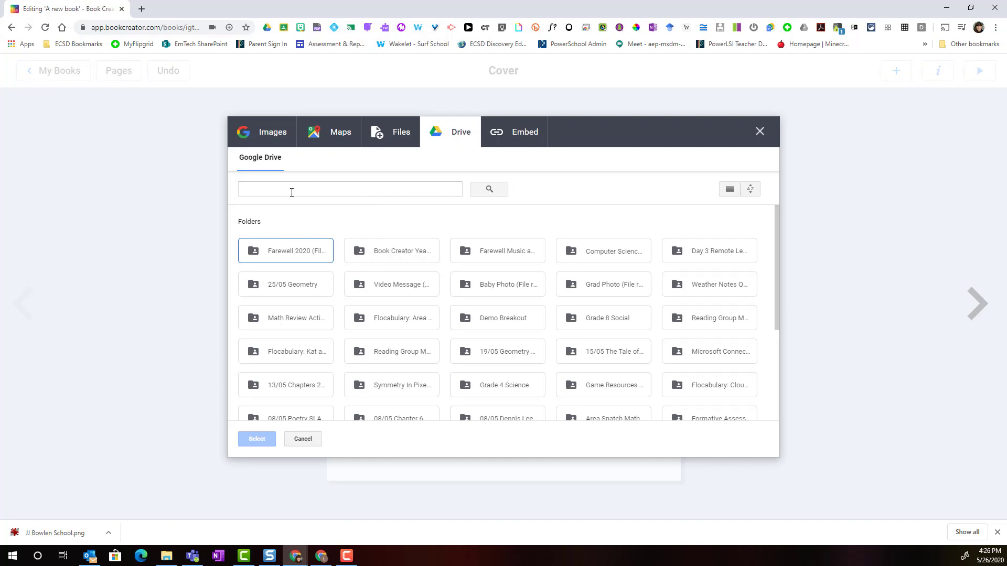
pyautogui.doubleClick(397, 253)
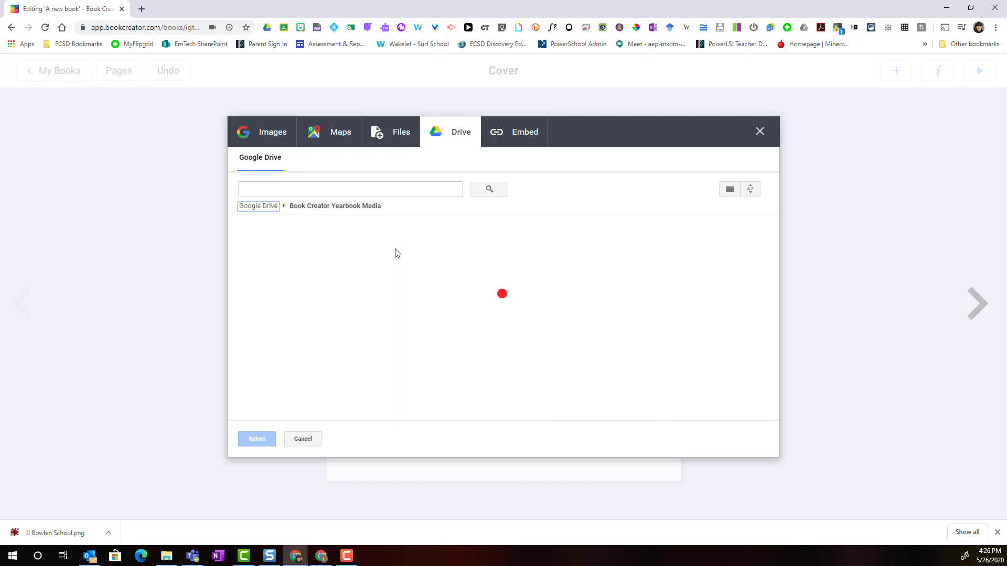
pyautogui.click(295, 285)
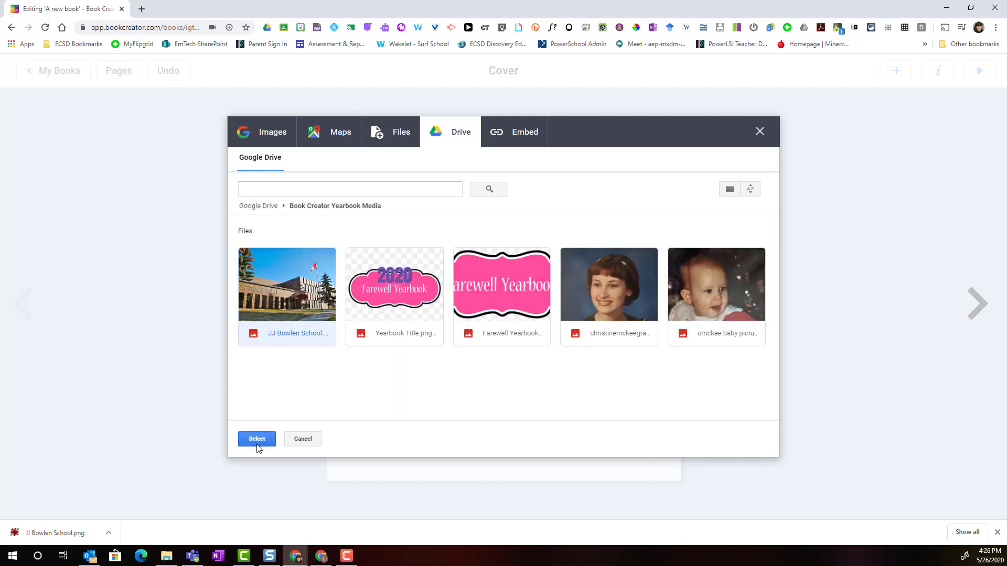
pyautogui.click(257, 439)
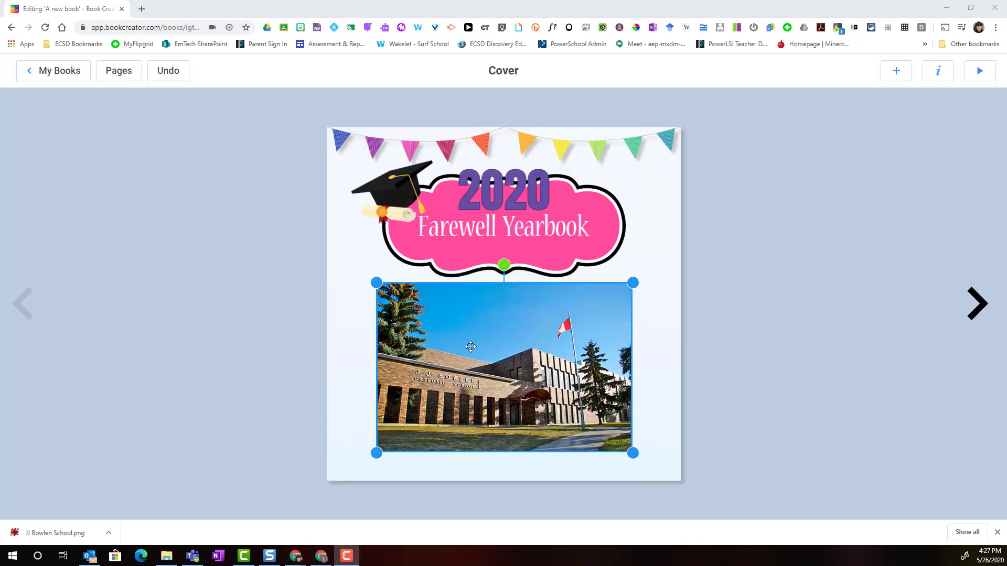
# Send the school photo to the back, tuck it under the title banner, and advance to page 2.
pyautogui.rightClick(487, 318)
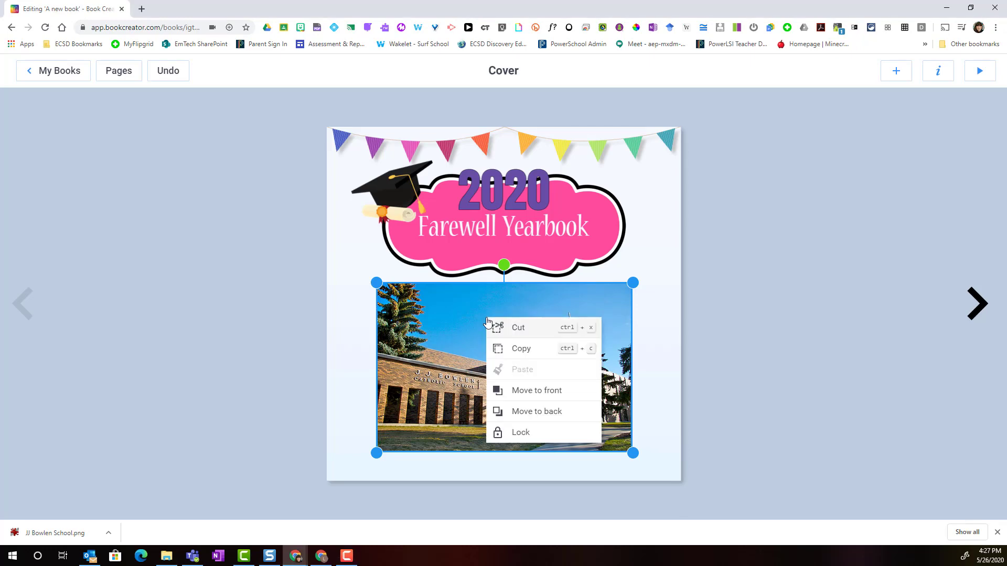
pyautogui.click(523, 410)
pyautogui.moveTo(525, 407); pyautogui.dragTo(520, 322)
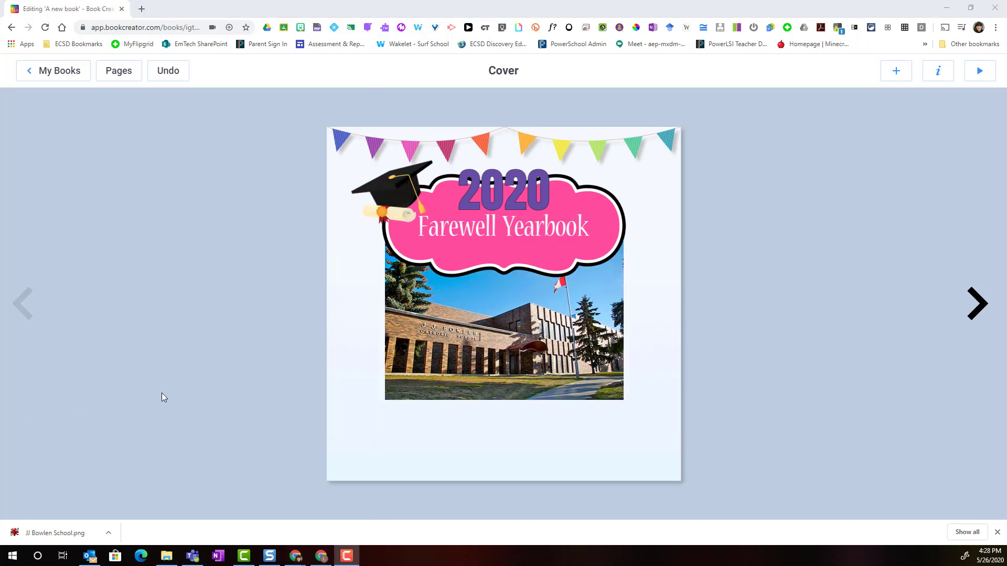
pyautogui.click(979, 310)
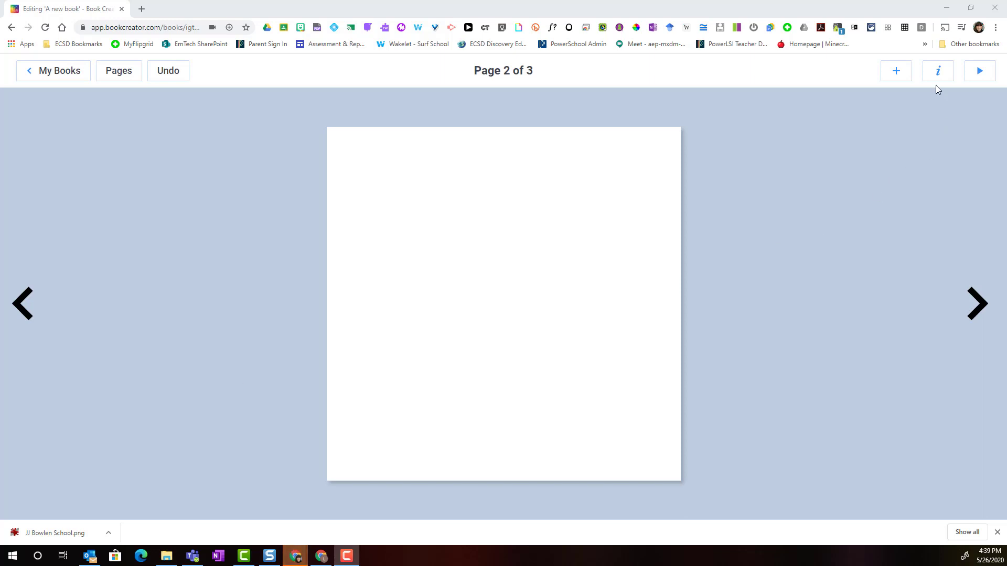
# Add a text box reading 'A Farewell Message to my Students!' to page 2.
pyautogui.click(906, 76)
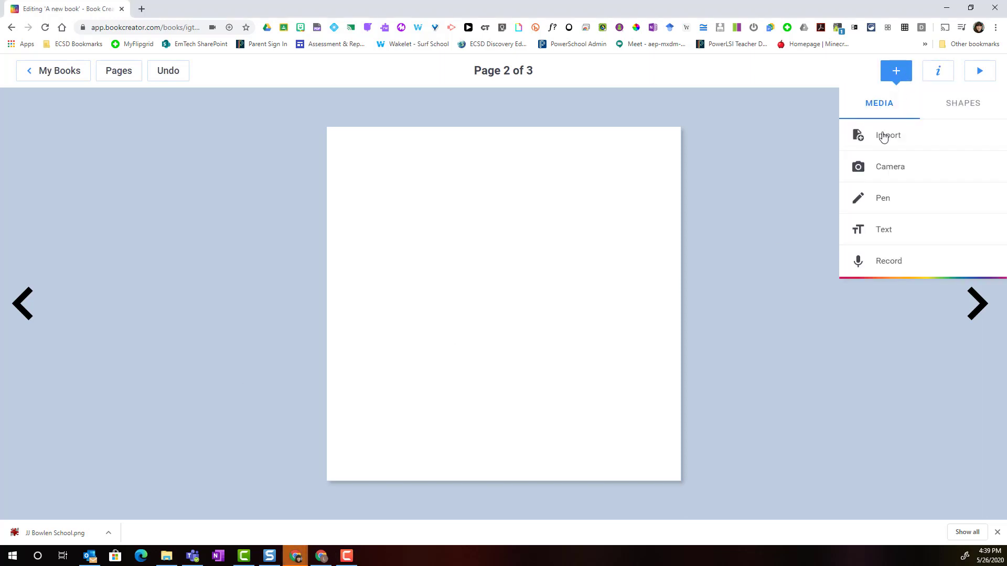
pyautogui.click(868, 231)
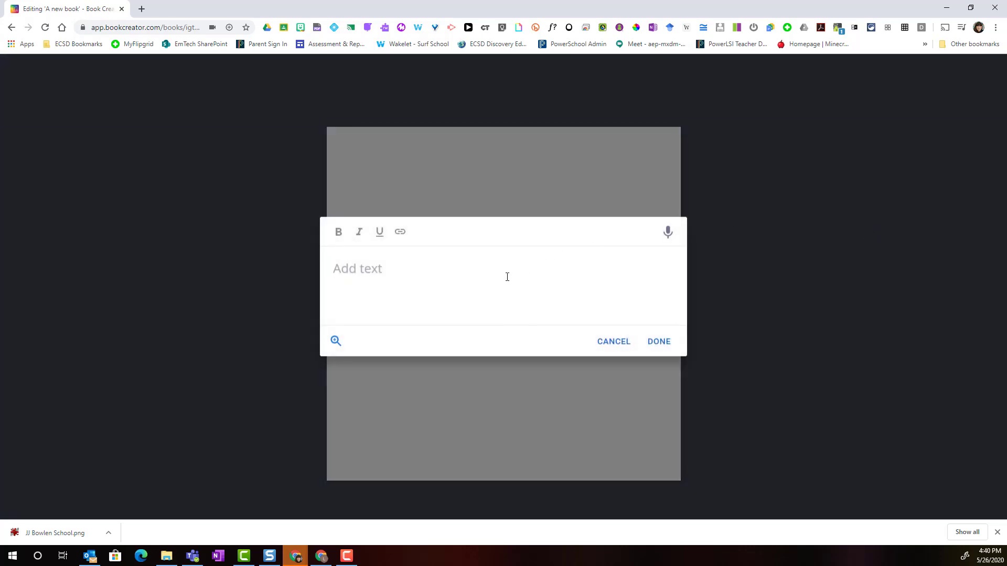
pyautogui.write('A Farewell Message to my Students!')
pyautogui.click(659, 341)
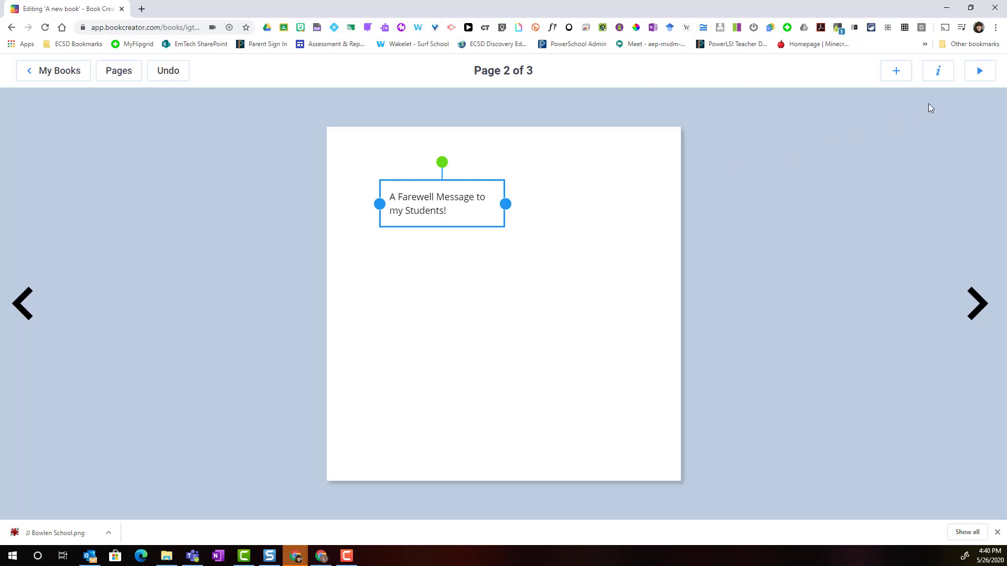
# Enlarge the farewell heading's font size to 28.
pyautogui.click(943, 75)
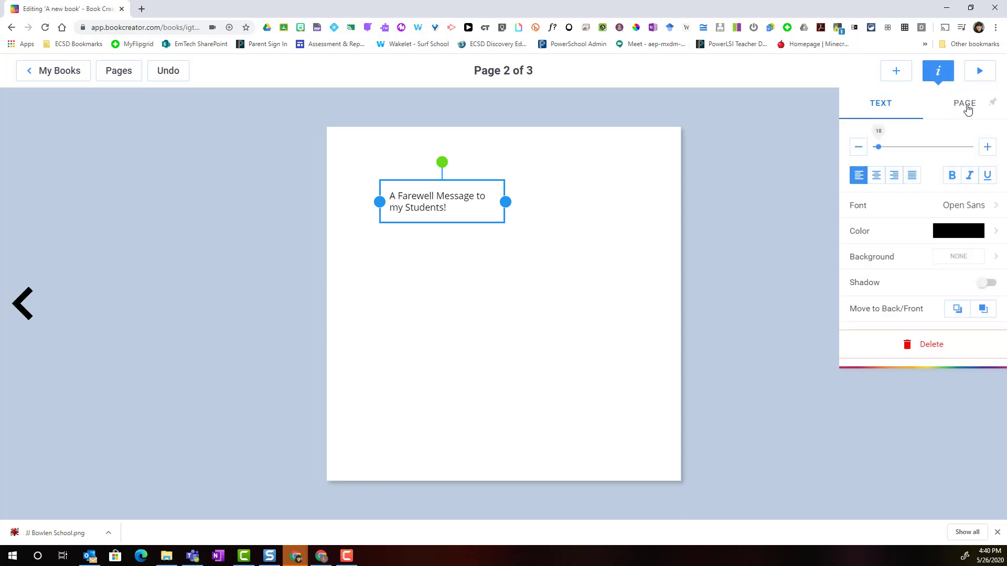
pyautogui.click(968, 109)
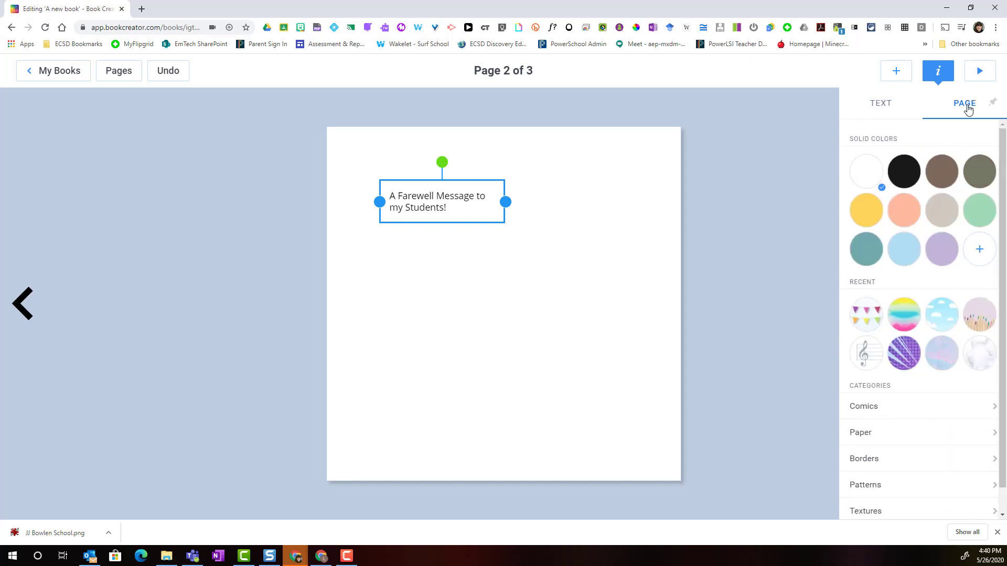
pyautogui.click(880, 108)
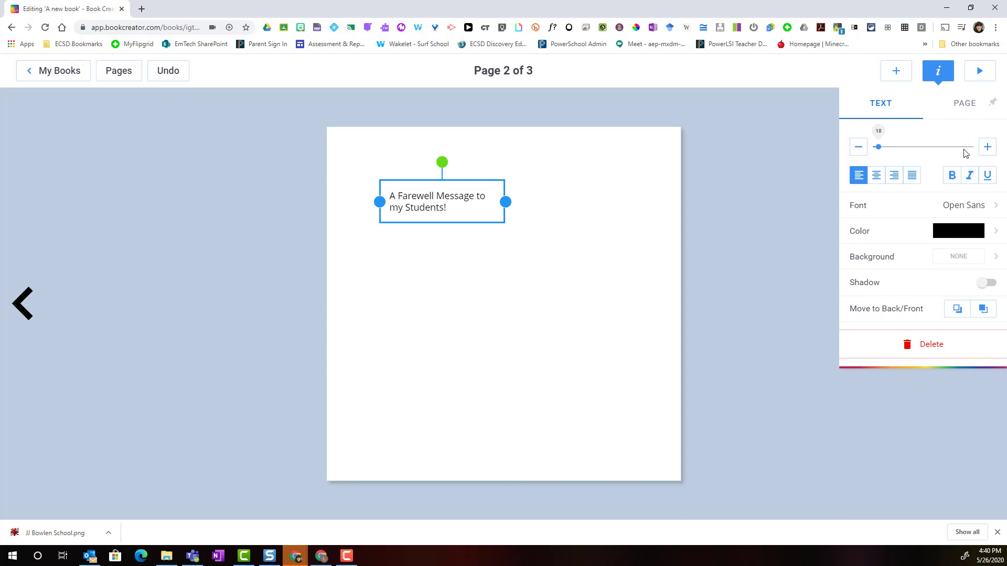
pyautogui.click(985, 148)
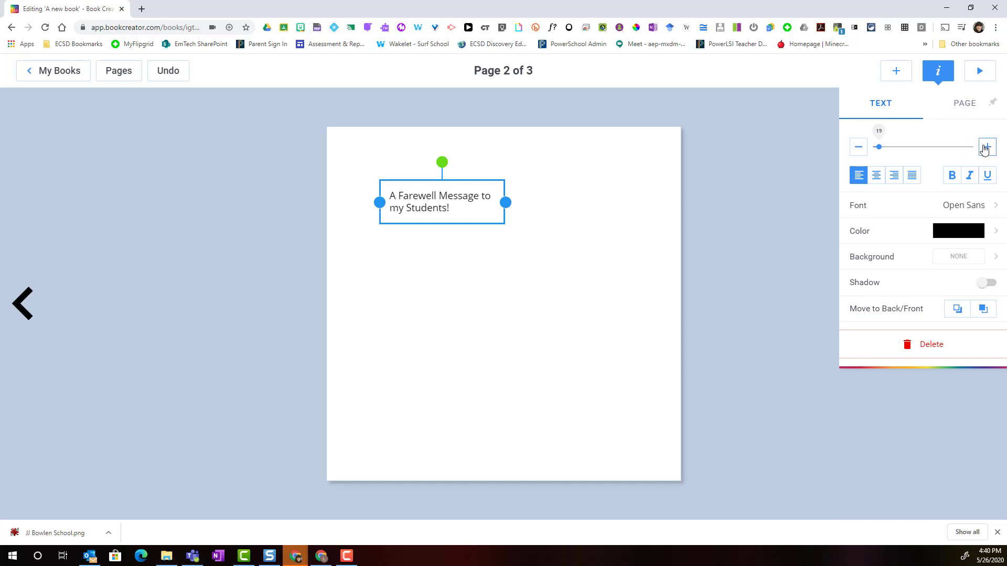
pyautogui.click(984, 148)
pyautogui.click(984, 148)
pyautogui.click(985, 148)
pyautogui.click(984, 148)
pyautogui.click(985, 148)
pyautogui.click(984, 148)
pyautogui.click(984, 148)
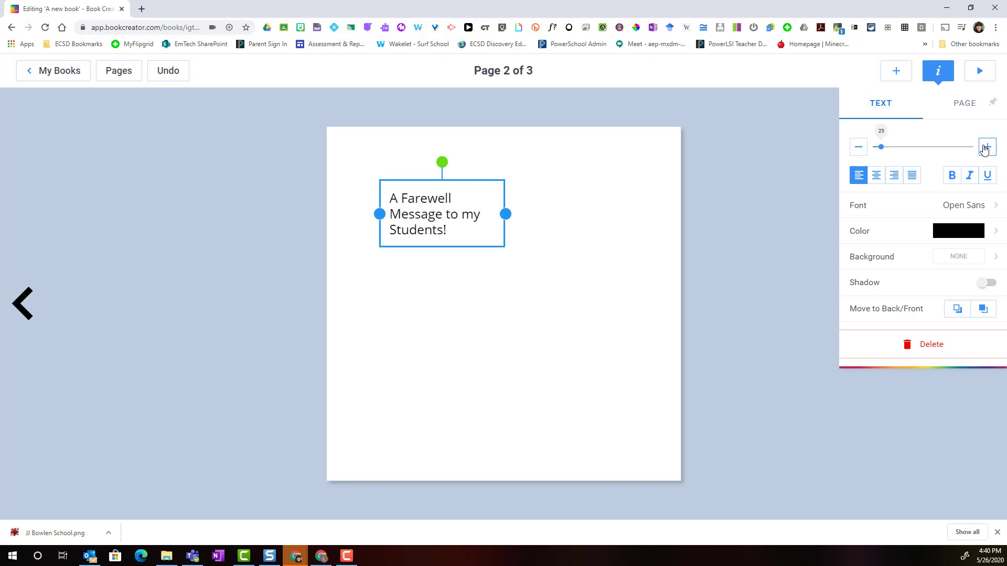
pyautogui.click(984, 148)
pyautogui.click(985, 148)
# Style the heading in Patrick Hand font, purple, with a shadow.
pyautogui.click(967, 213)
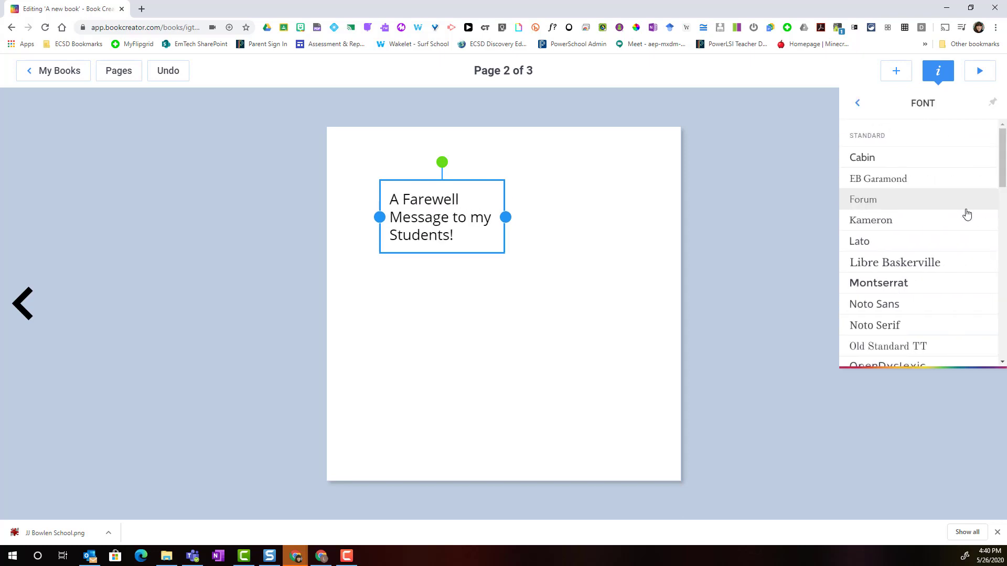
pyautogui.scroll(-3, 952, 227)
pyautogui.scroll(-5, 953, 229)
pyautogui.click(886, 198)
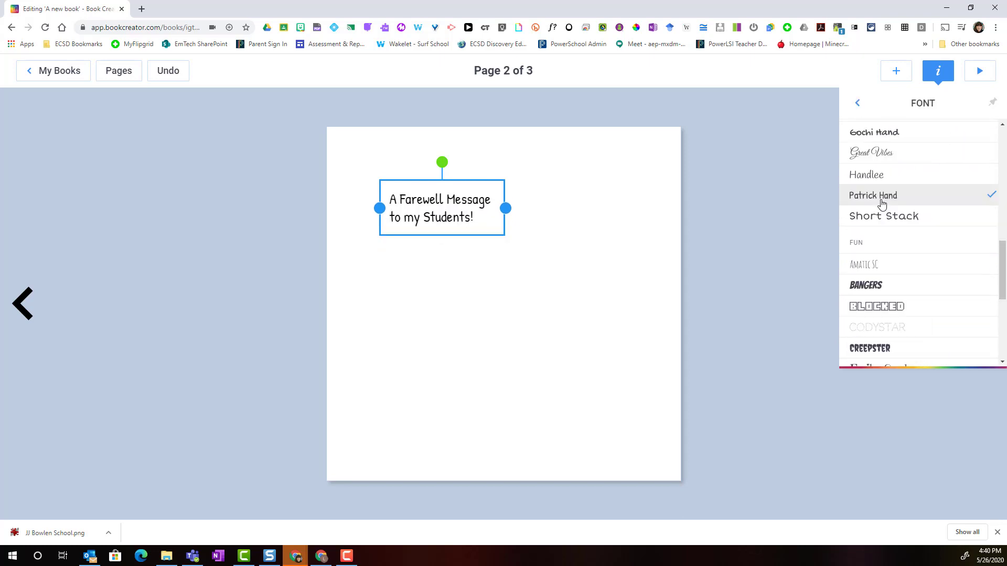
pyautogui.click(863, 107)
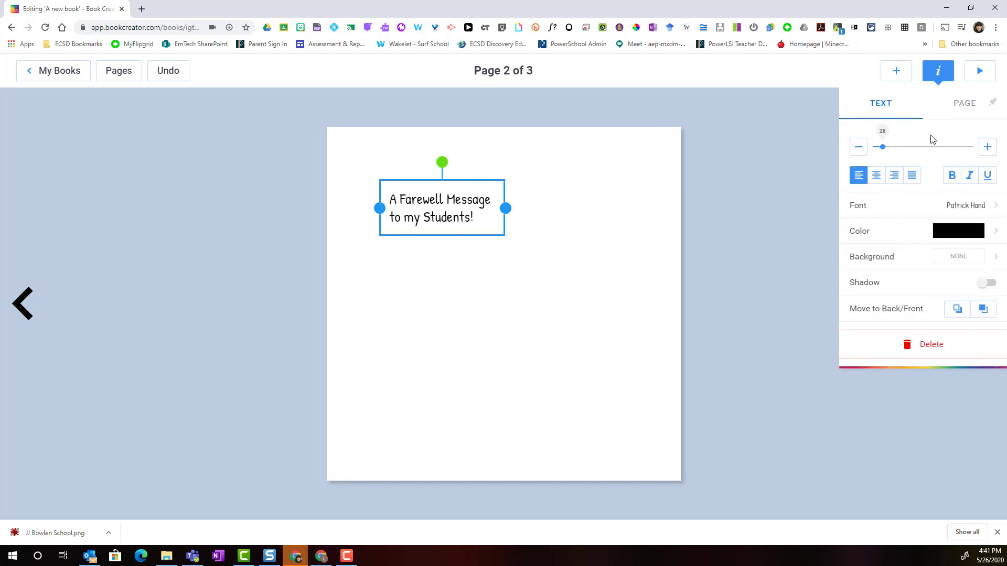
pyautogui.click(957, 232)
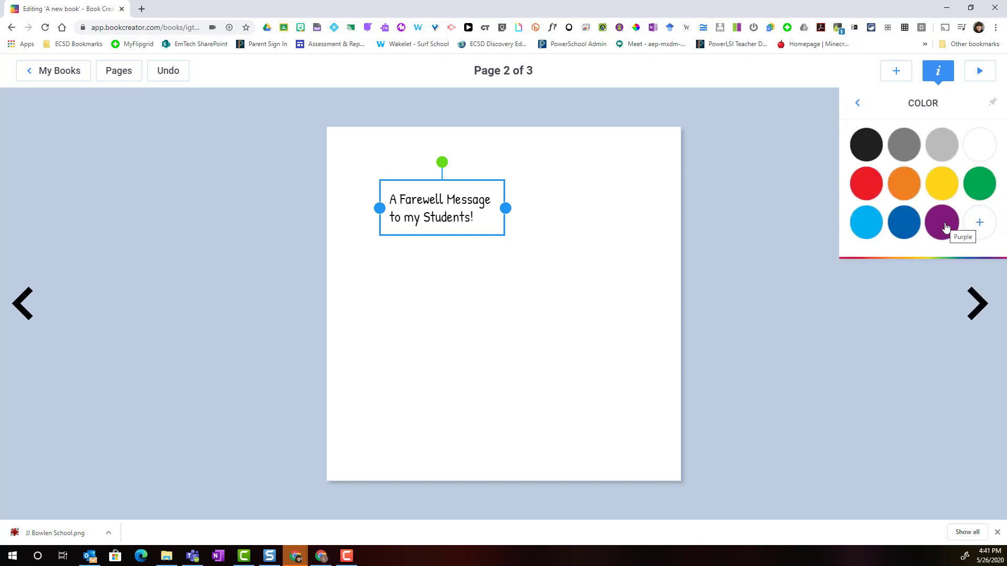
pyautogui.click(946, 228)
pyautogui.click(858, 103)
pyautogui.click(991, 284)
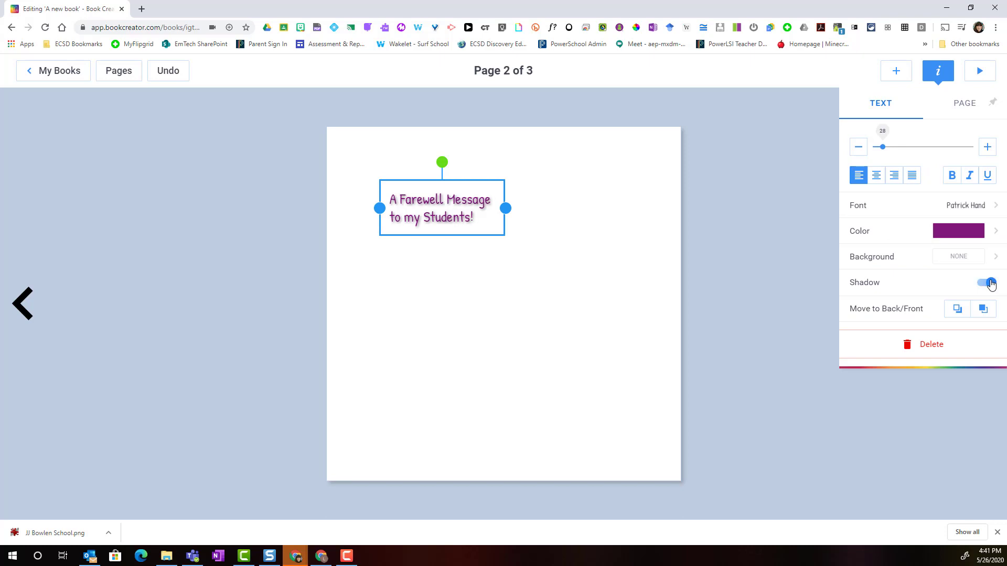
pyautogui.click(539, 285)
# Move the heading down and left on page 2, then bring up the add-media menu.
pyautogui.moveTo(490, 225); pyautogui.dragTo(433, 259)
pyautogui.click(524, 279)
pyautogui.click(517, 274)
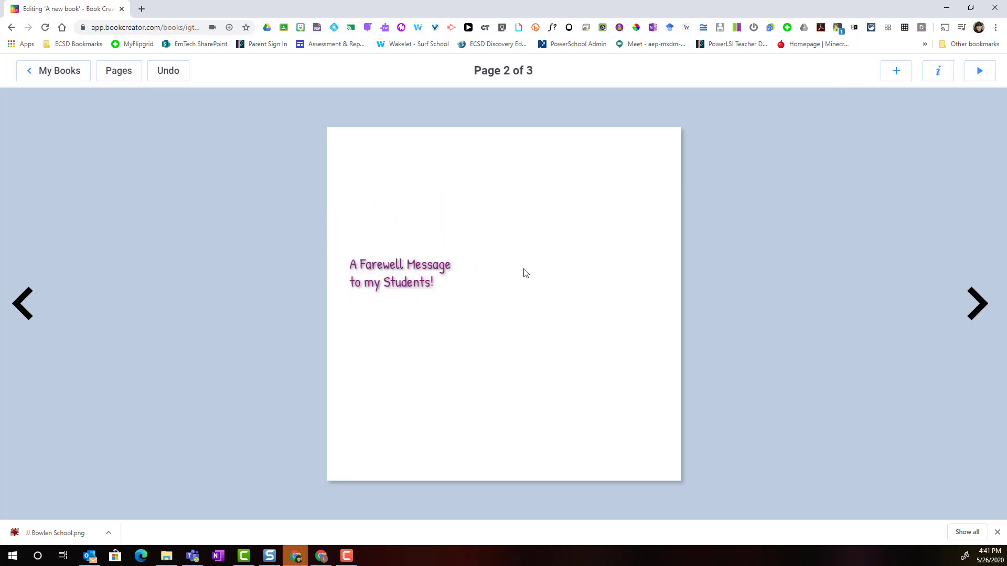
pyautogui.click(893, 77)
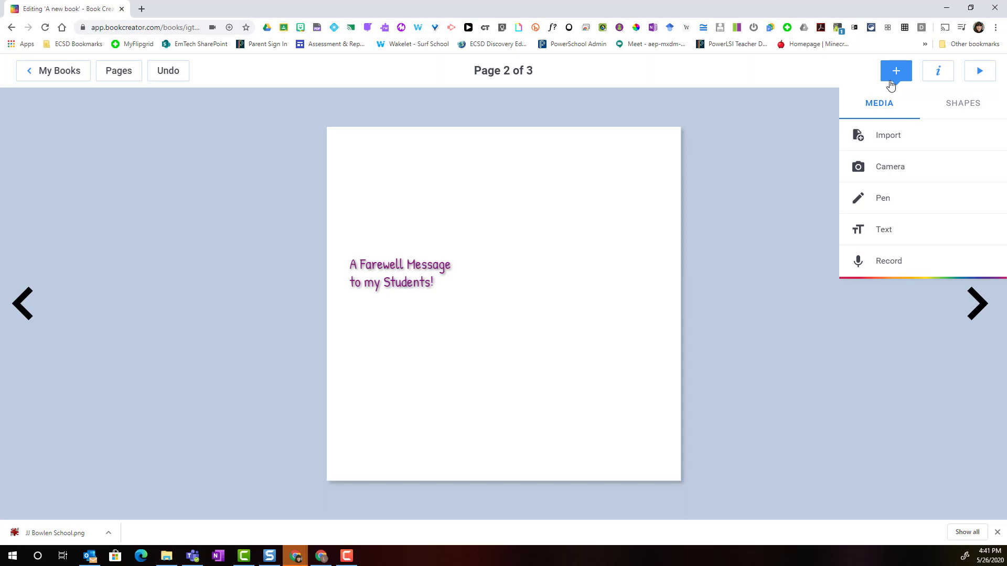
# Take a webcam photo and shrink it into the top-left of page 2 above the heading.
pyautogui.click(888, 172)
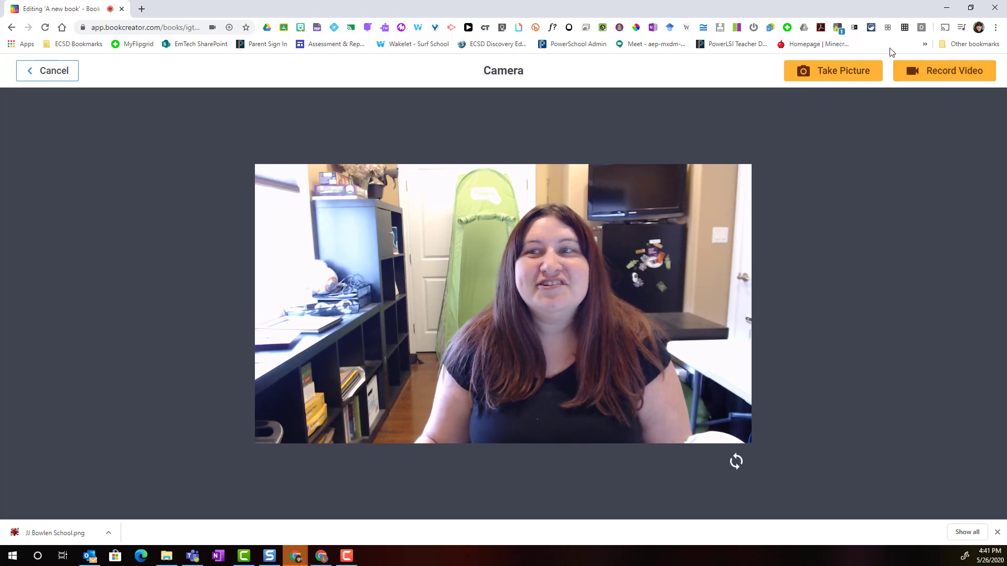
pyautogui.click(848, 76)
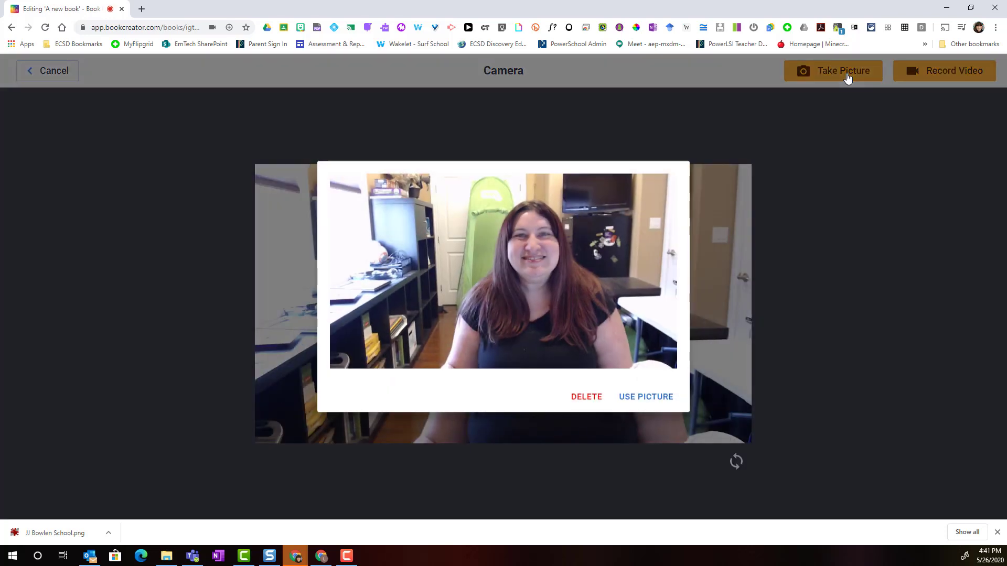
pyautogui.click(648, 397)
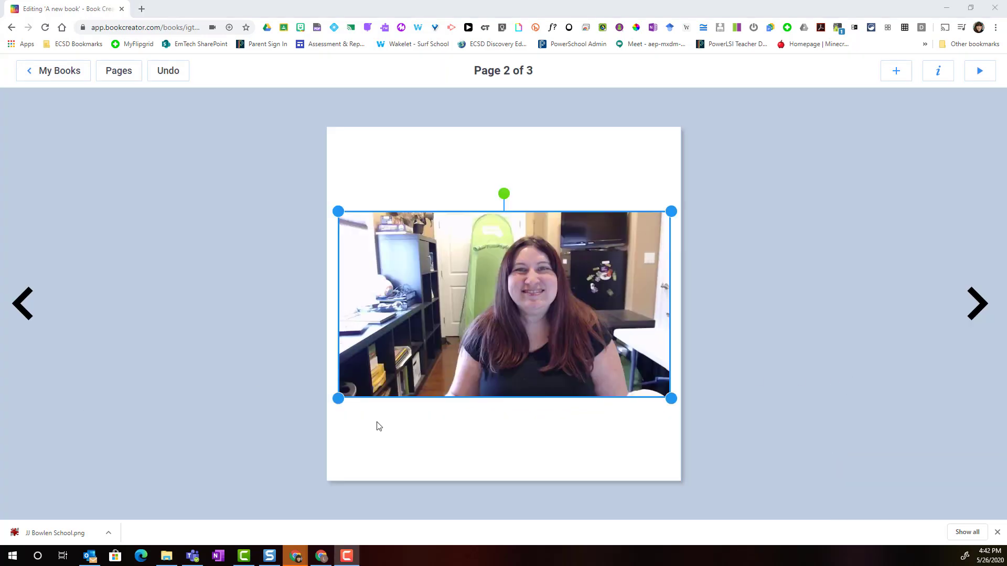
pyautogui.moveTo(671, 211); pyautogui.dragTo(540, 284)
pyautogui.moveTo(468, 359); pyautogui.dragTo(463, 214)
pyautogui.click(530, 329)
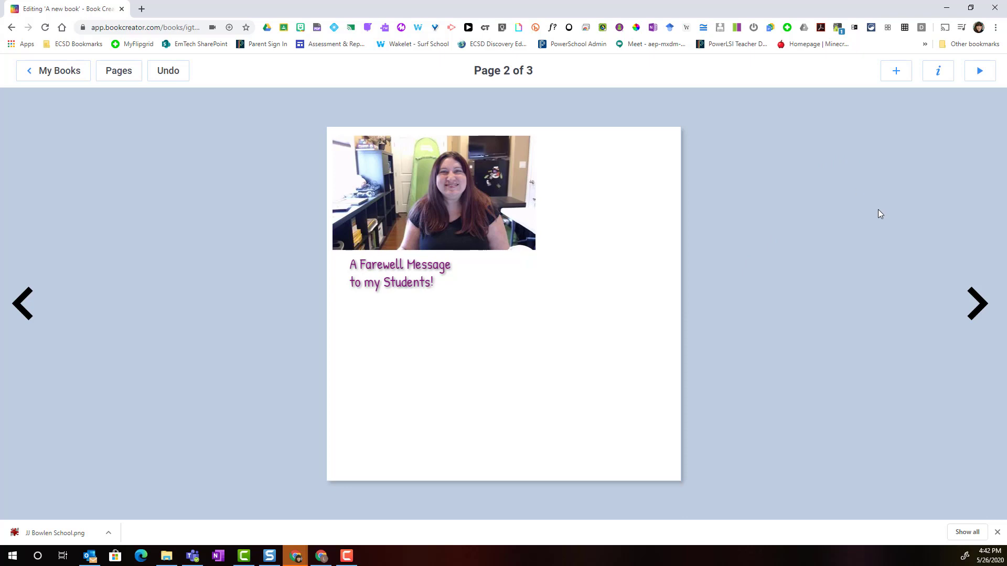
pyautogui.click(898, 74)
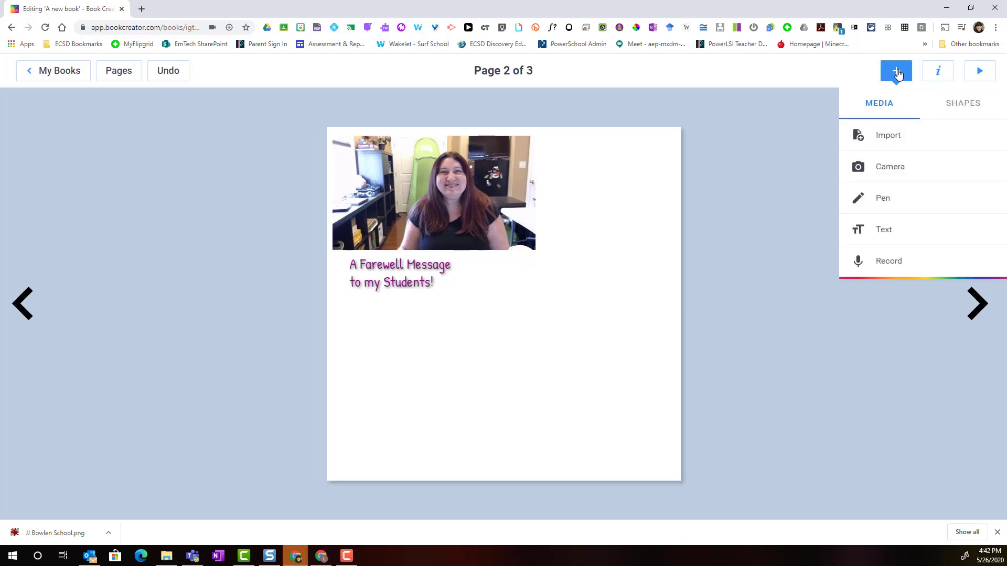
# Record a webcam video and size it at the top-left of page 2, above the heading.
pyautogui.click(890, 168)
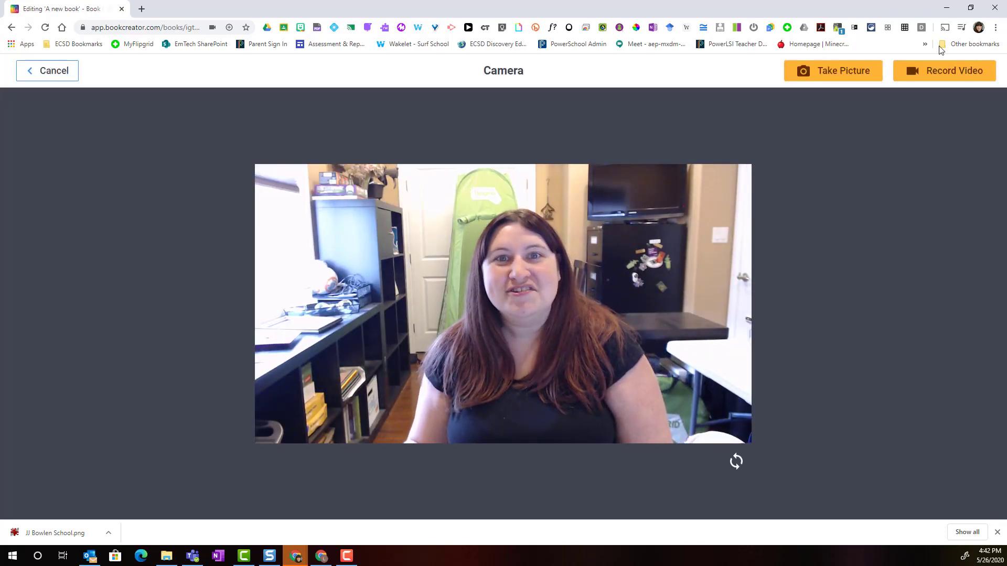
pyautogui.click(948, 75)
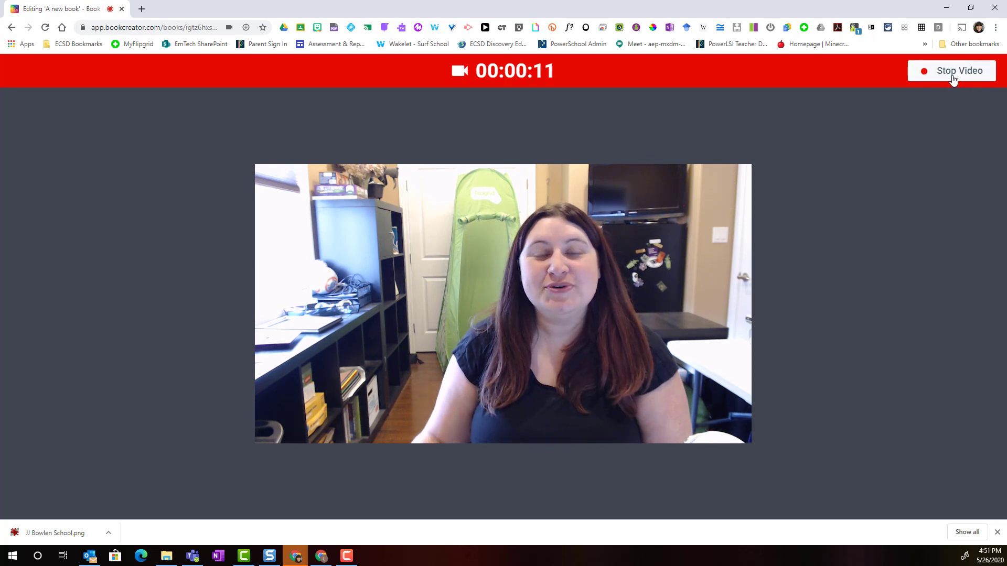
pyautogui.click(954, 74)
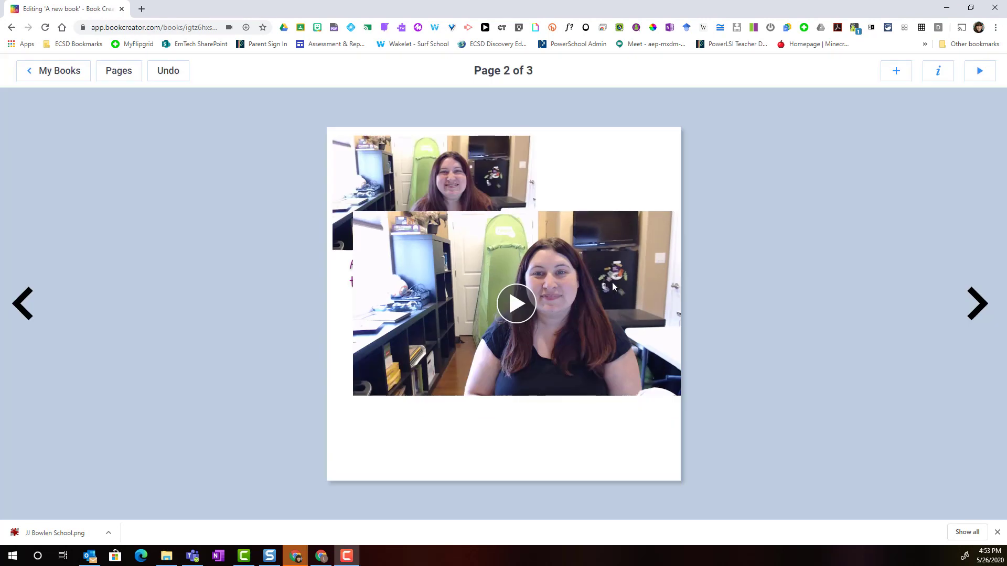
pyautogui.moveTo(684, 183); pyautogui.dragTo(542, 260)
pyautogui.moveTo(485, 345); pyautogui.dragTo(444, 405)
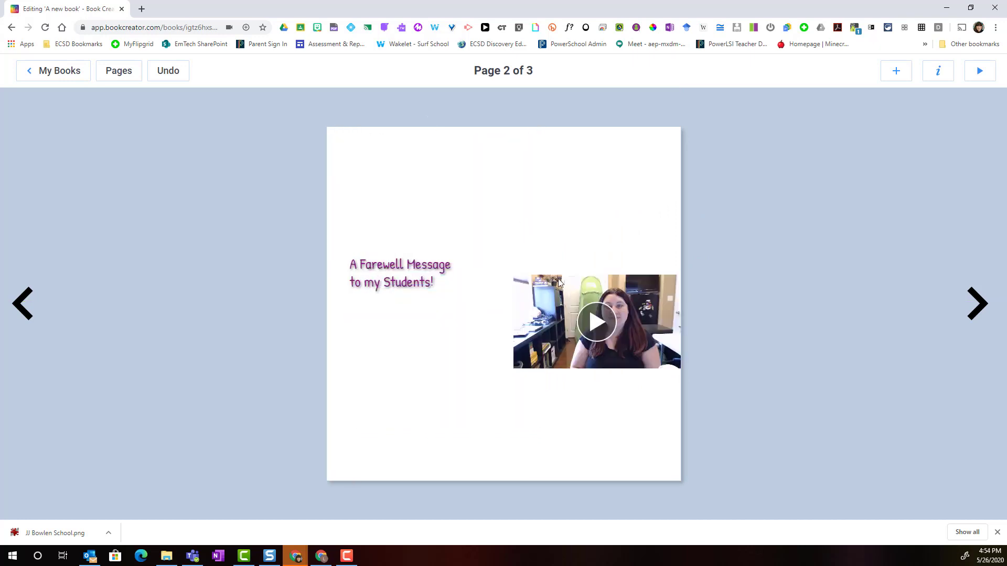
pyautogui.moveTo(540, 310); pyautogui.dragTo(380, 179)
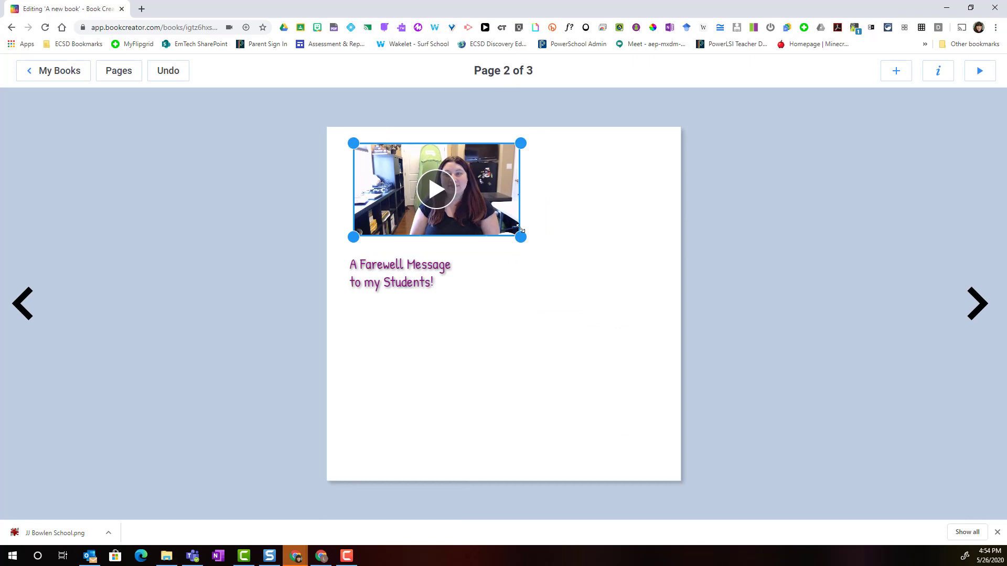
pyautogui.moveTo(521, 238); pyautogui.dragTo(541, 248)
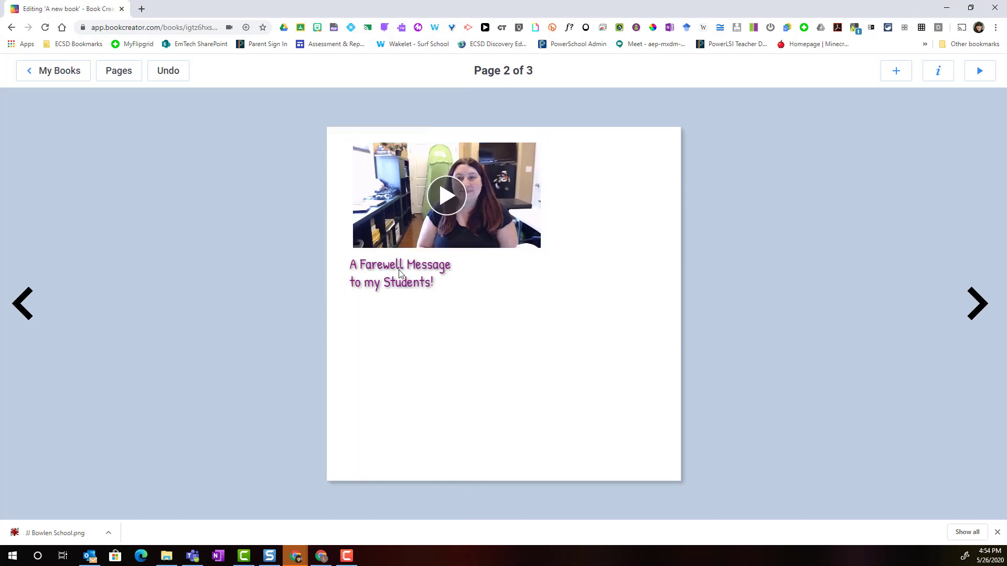
# Widen the farewell heading onto a single line below the video, then bring up the add-media menu.
pyautogui.click(432, 264)
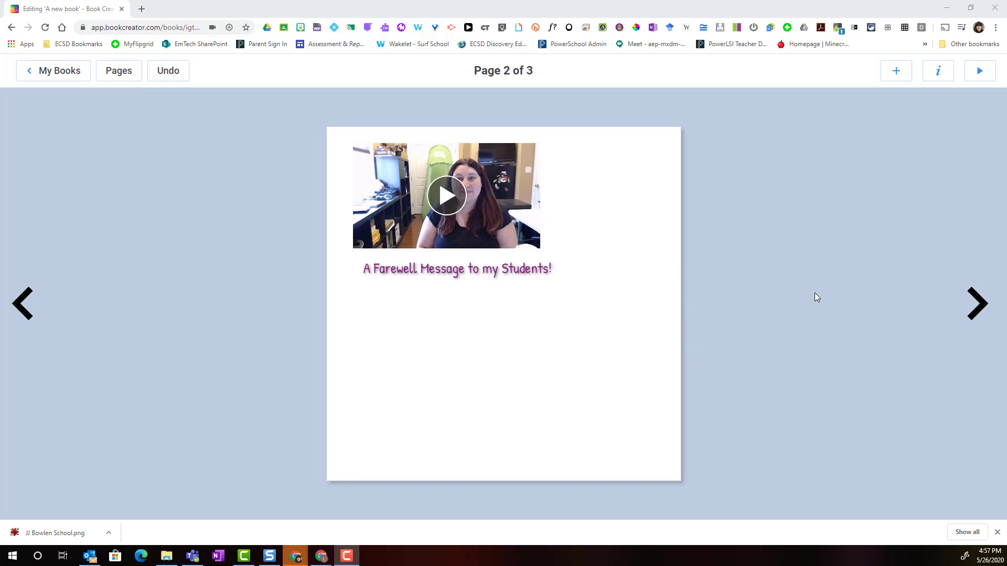
pyautogui.click(903, 78)
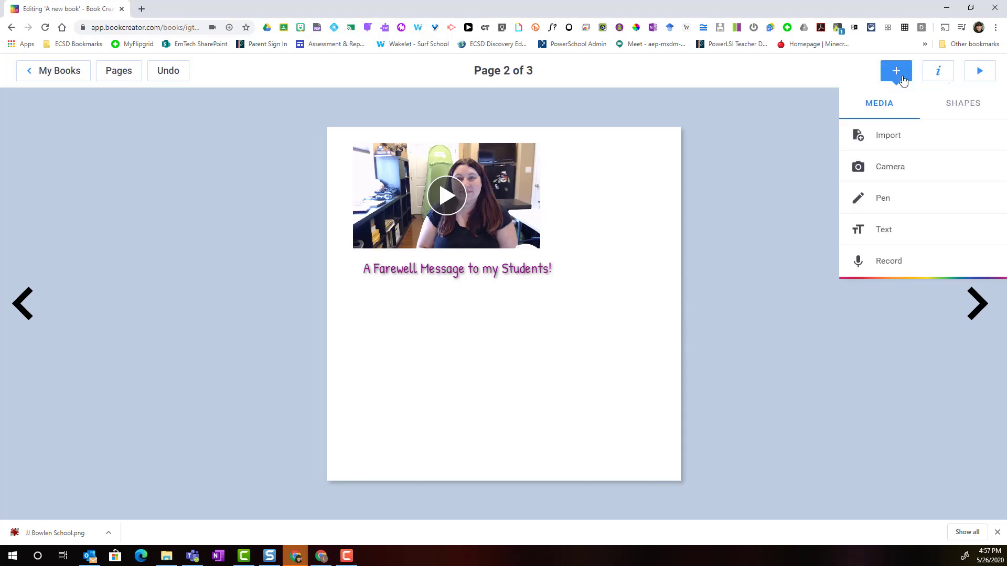
# Record a voice clip, place its speaker icon beside the video, and advance to page 3.
pyautogui.click(890, 263)
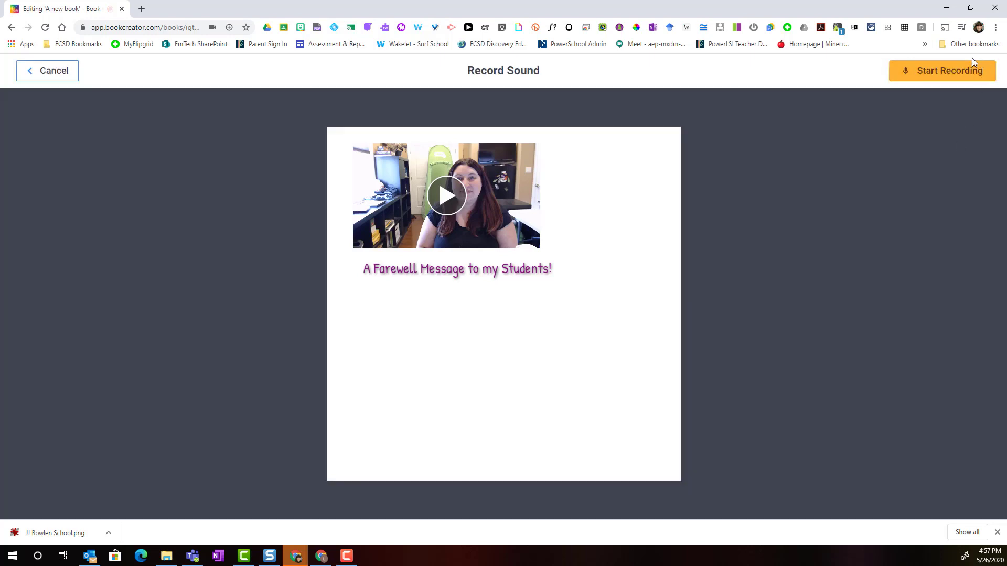
pyautogui.click(955, 77)
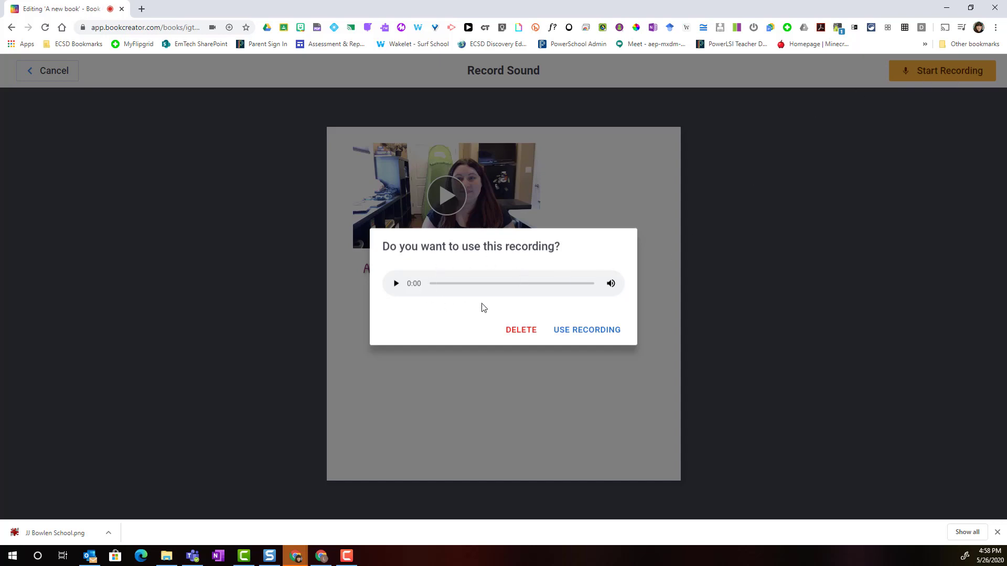
pyautogui.click(583, 331)
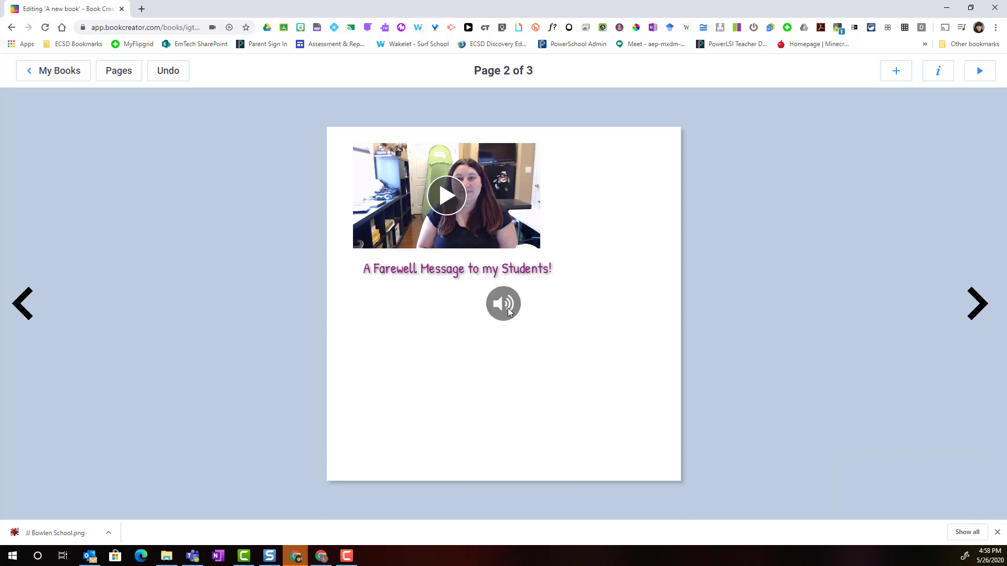
pyautogui.moveTo(509, 311); pyautogui.dragTo(568, 227)
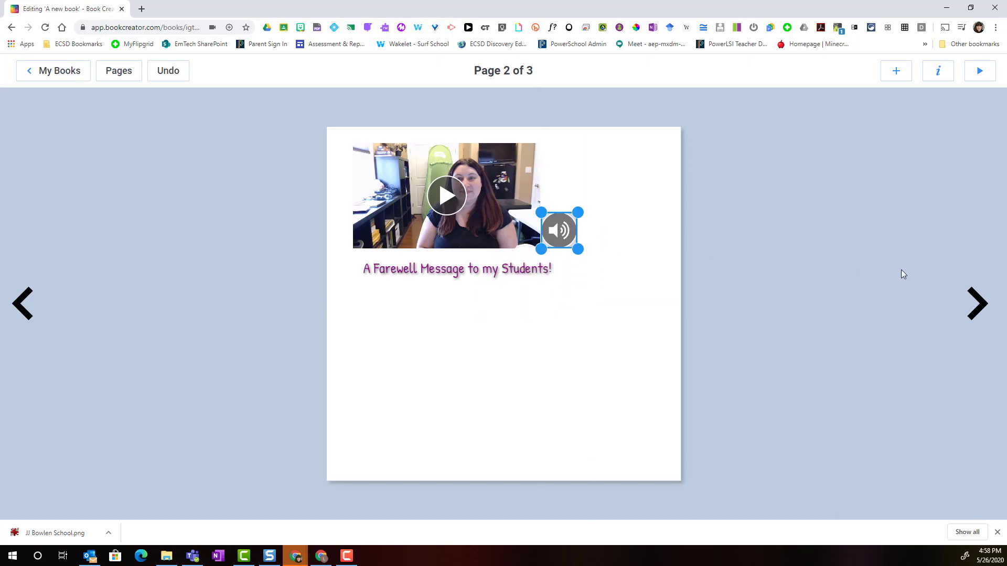
pyautogui.click(977, 305)
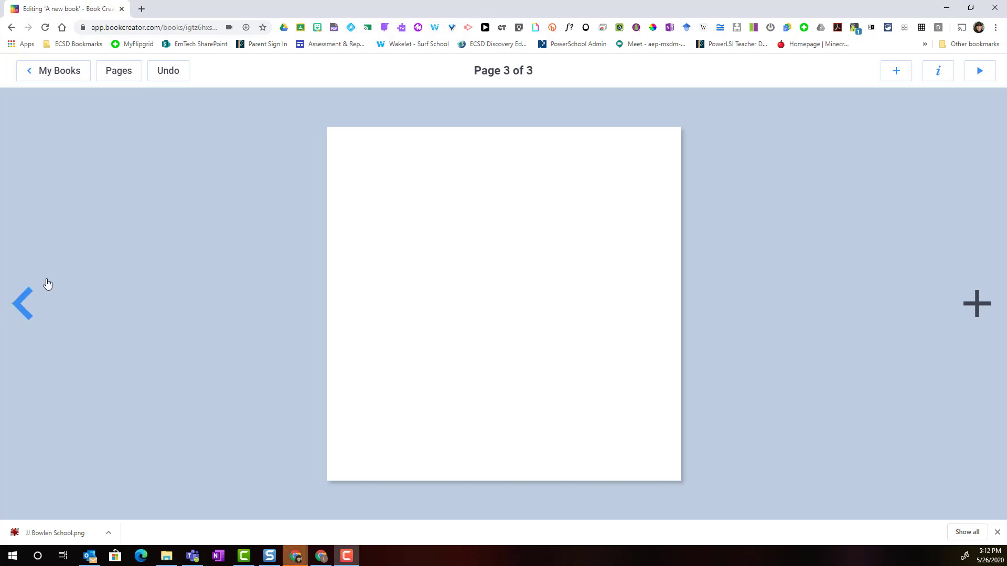
# Import images from Google Drive, browsing to the Farewell 2020 > Baby Photo folder.
pyautogui.click(895, 75)
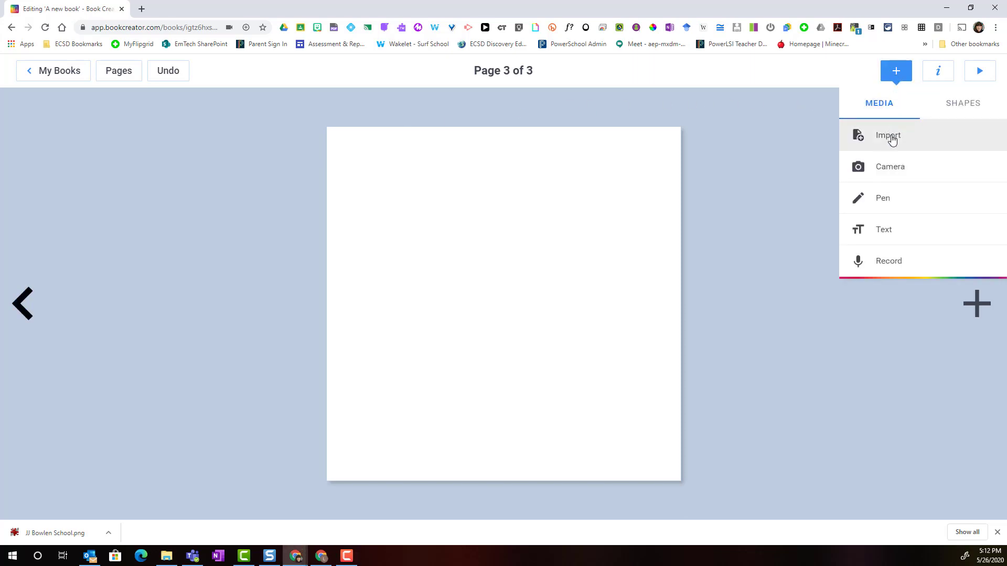
pyautogui.click(892, 139)
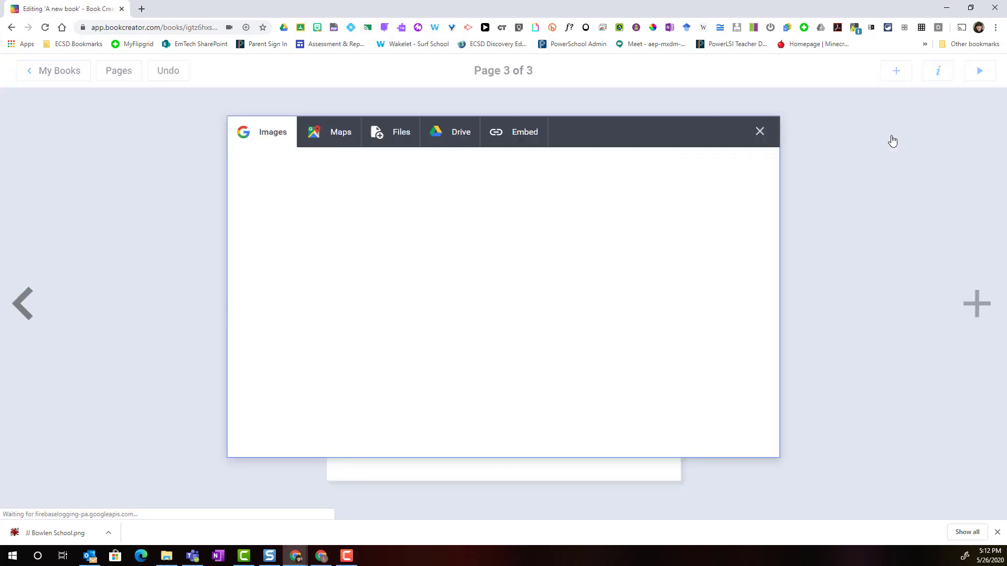
pyautogui.click(452, 138)
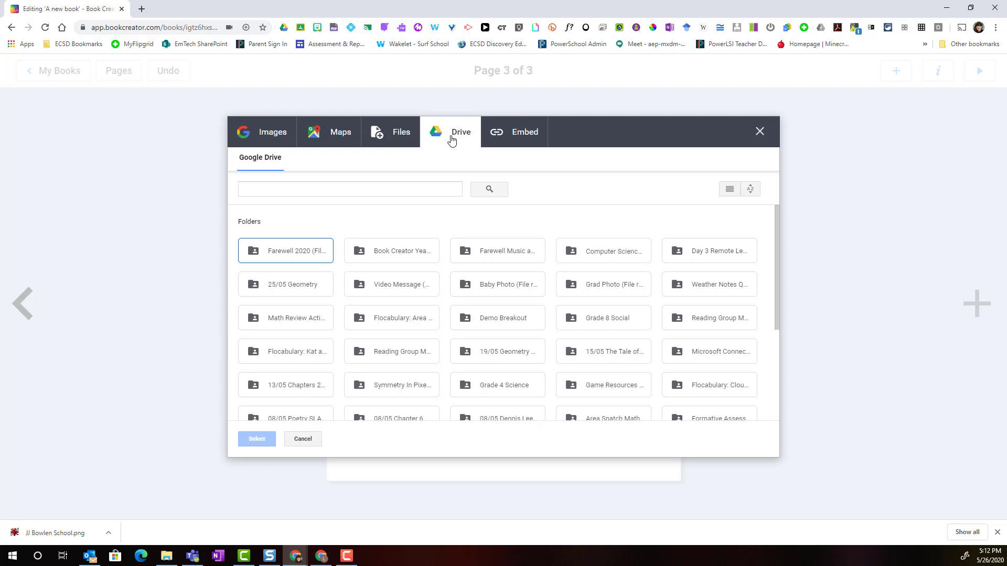
pyautogui.doubleClick(295, 256)
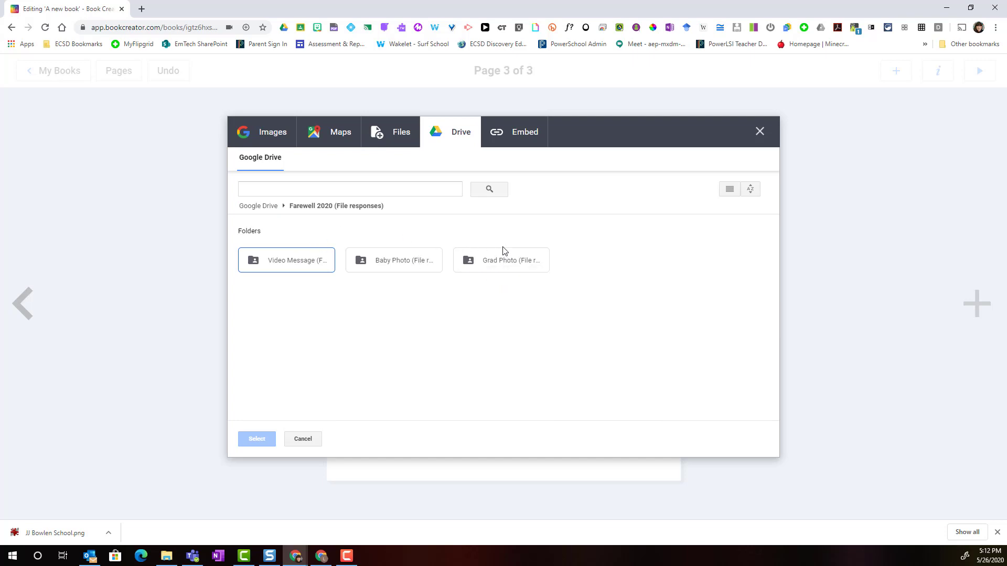
pyautogui.doubleClick(405, 269)
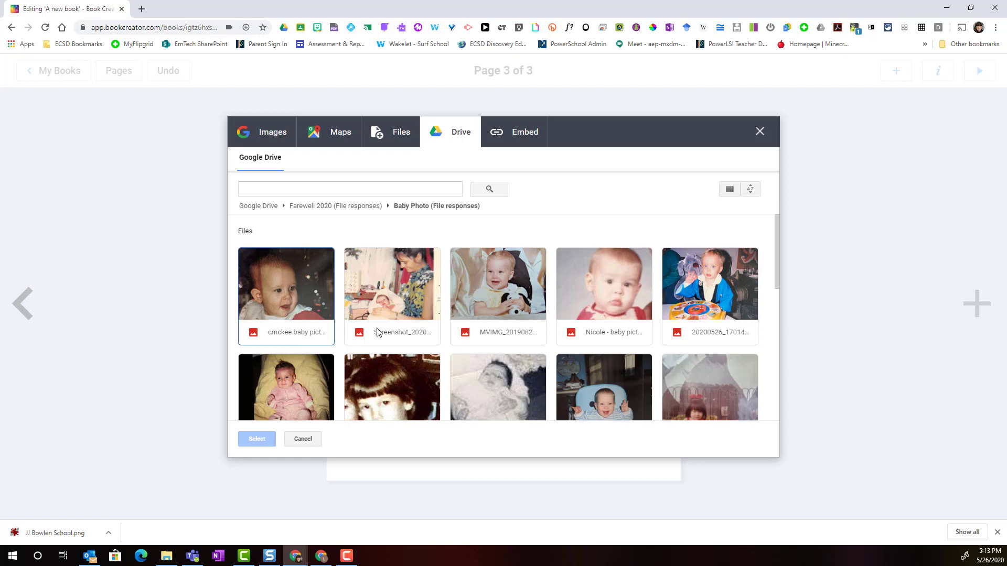
# Select five baby photos and insert them onto page 3.
pyautogui.click(316, 335)
pyautogui.click(380, 339)
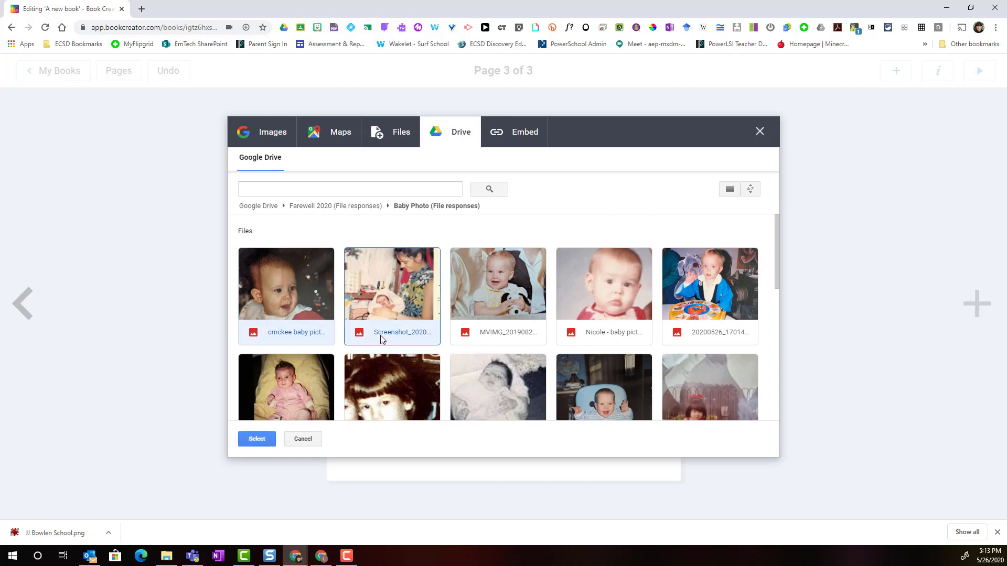
pyautogui.click(486, 330)
pyautogui.click(623, 330)
pyautogui.click(717, 331)
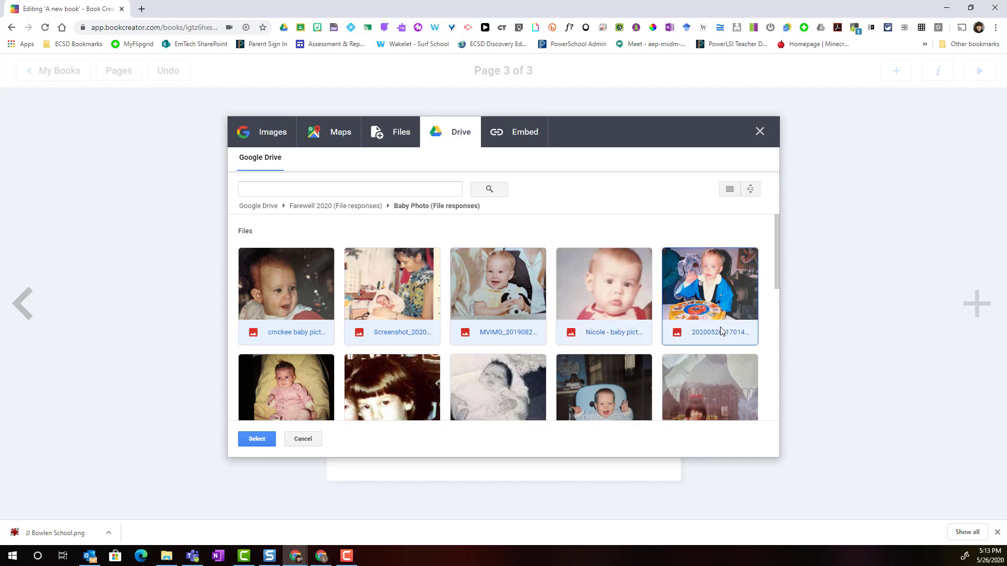
pyautogui.click(258, 440)
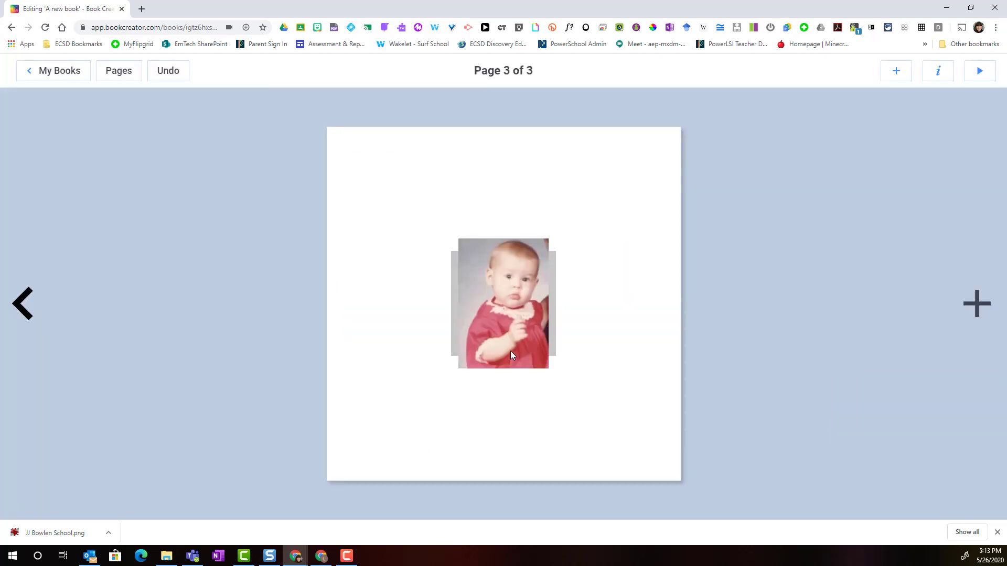
# Shrink and arrange the red-outfit, toy, blue-jacket and mother-and-baby photos into a right-side collage.
pyautogui.moveTo(518, 293); pyautogui.dragTo(626, 215)
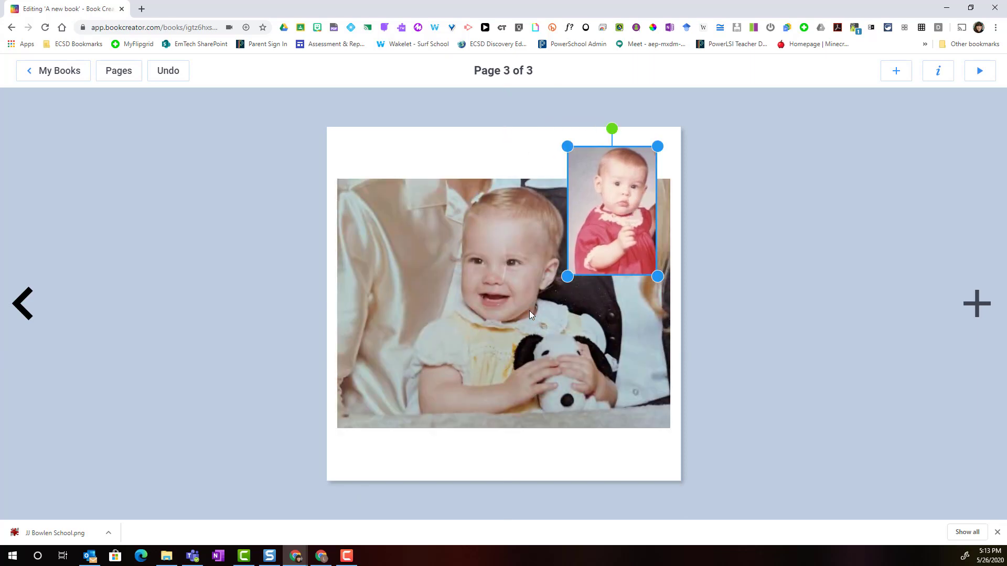
pyautogui.moveTo(559, 330); pyautogui.dragTo(598, 425)
pyautogui.click(524, 315)
pyautogui.moveTo(672, 187); pyautogui.dragTo(490, 315)
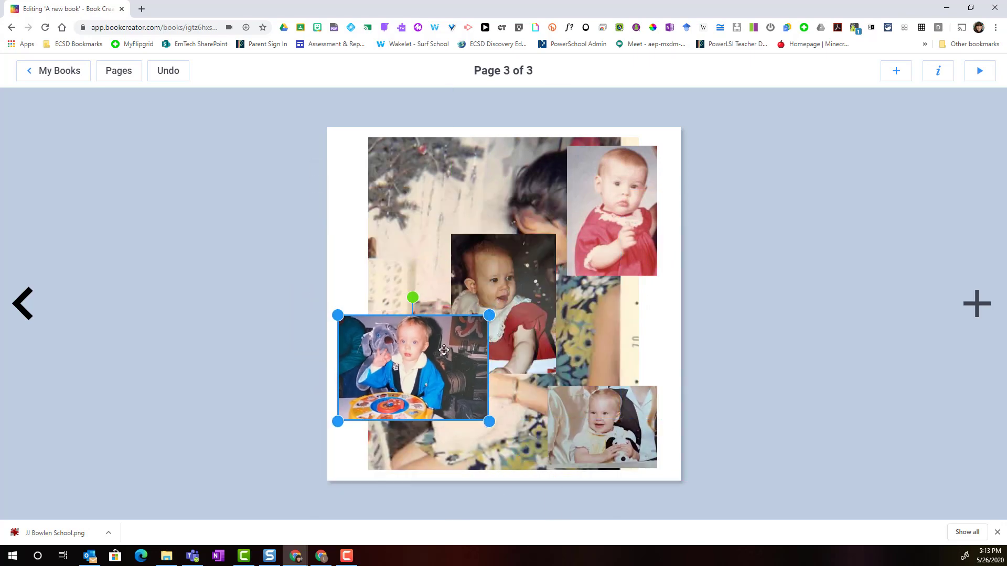
pyautogui.moveTo(414, 367); pyautogui.dragTo(606, 334)
pyautogui.click(461, 210)
pyautogui.moveTo(567, 137); pyautogui.dragTo(462, 353)
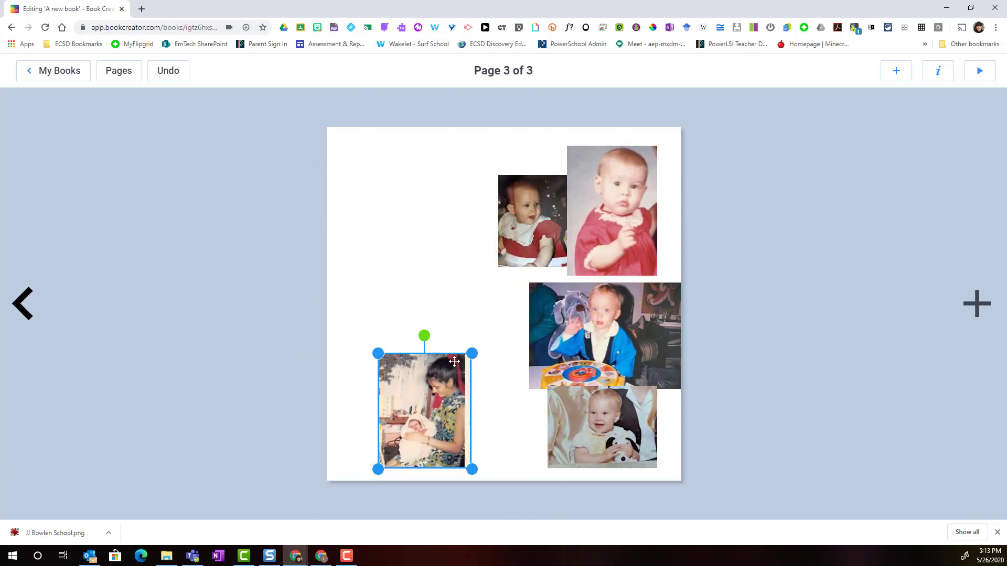
pyautogui.moveTo(425, 409); pyautogui.dragTo(483, 340)
pyautogui.click(480, 432)
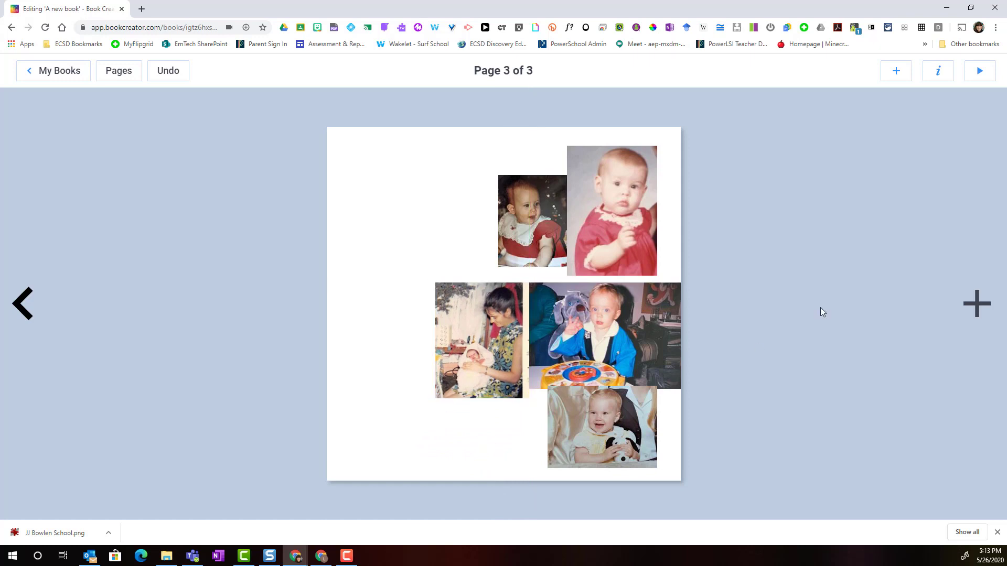
# Import more baby photos from Google Drive to fill the collage, then add blank page 4.
pyautogui.click(897, 75)
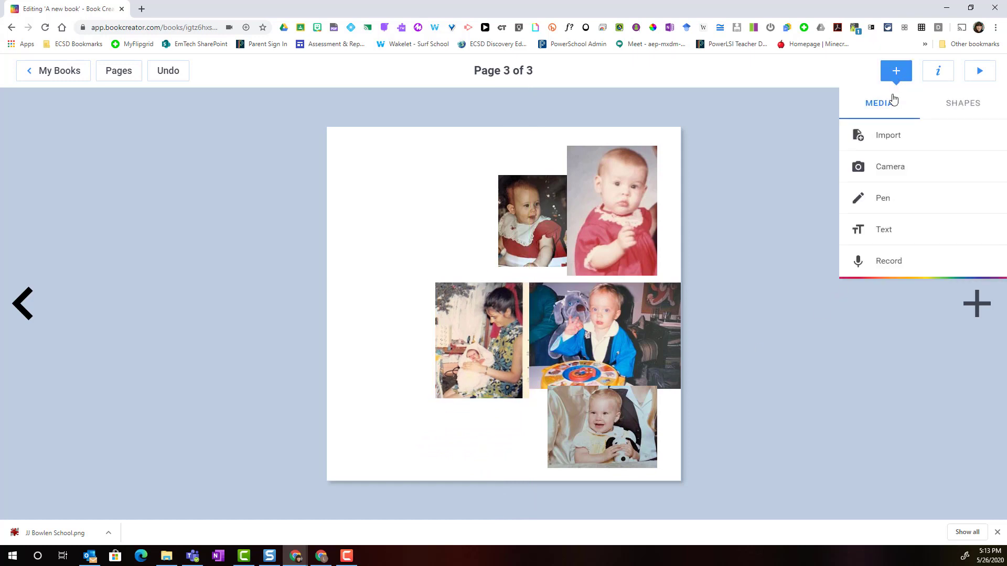
pyautogui.click(888, 137)
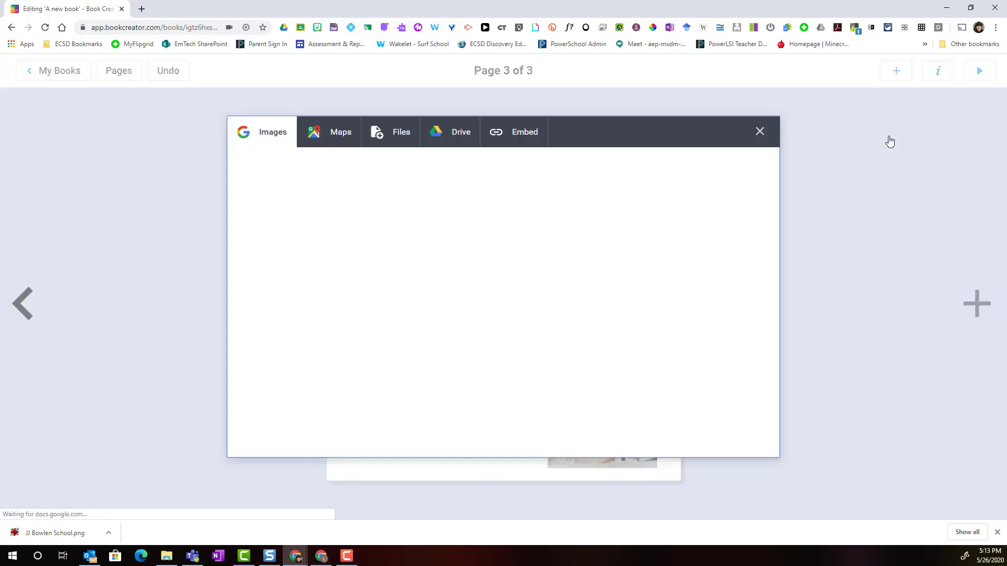
pyautogui.click(459, 141)
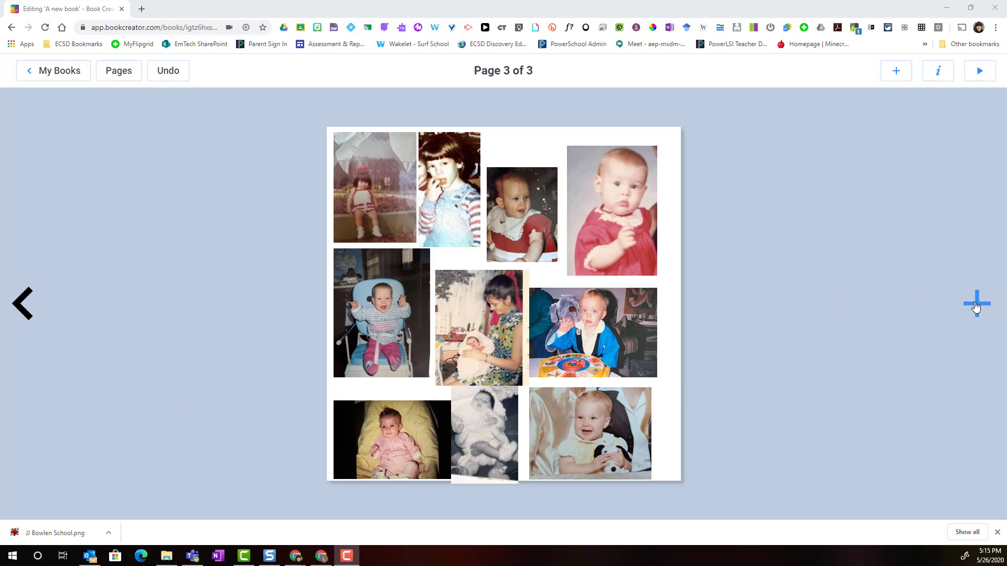
pyautogui.click(976, 307)
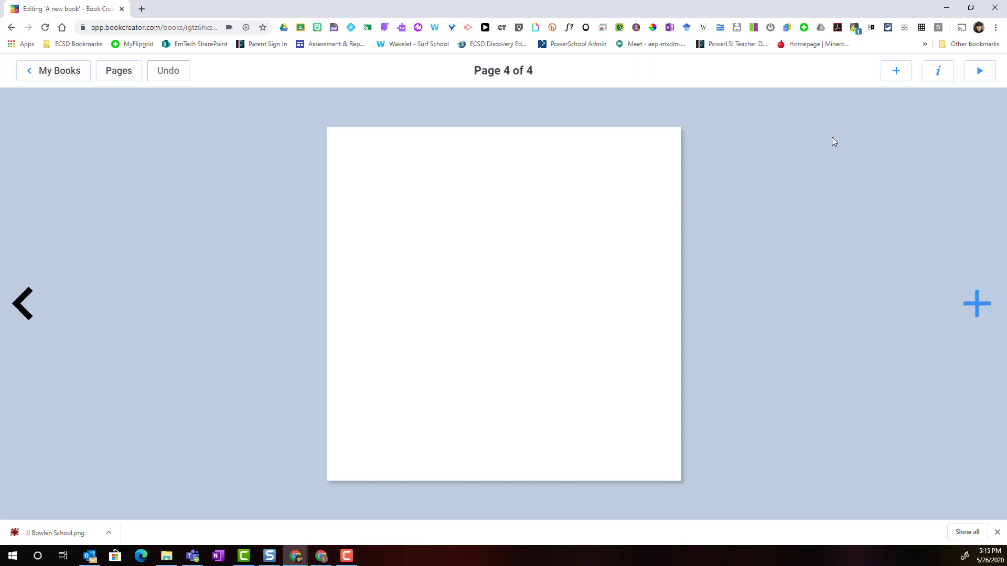
# Import images from Google Drive and open the Grad Photo folder.
pyautogui.click(903, 80)
pyautogui.click(890, 138)
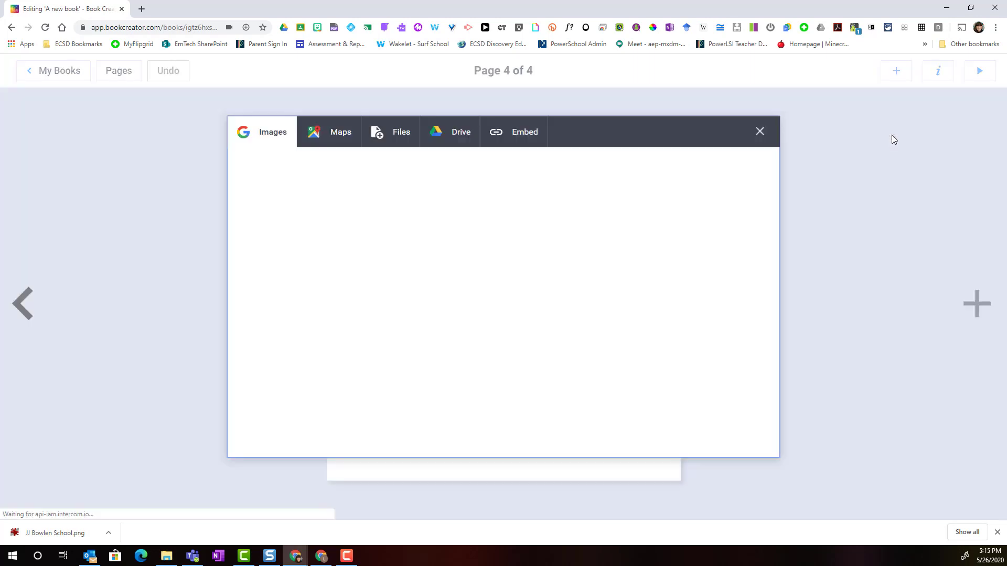
pyautogui.click(448, 135)
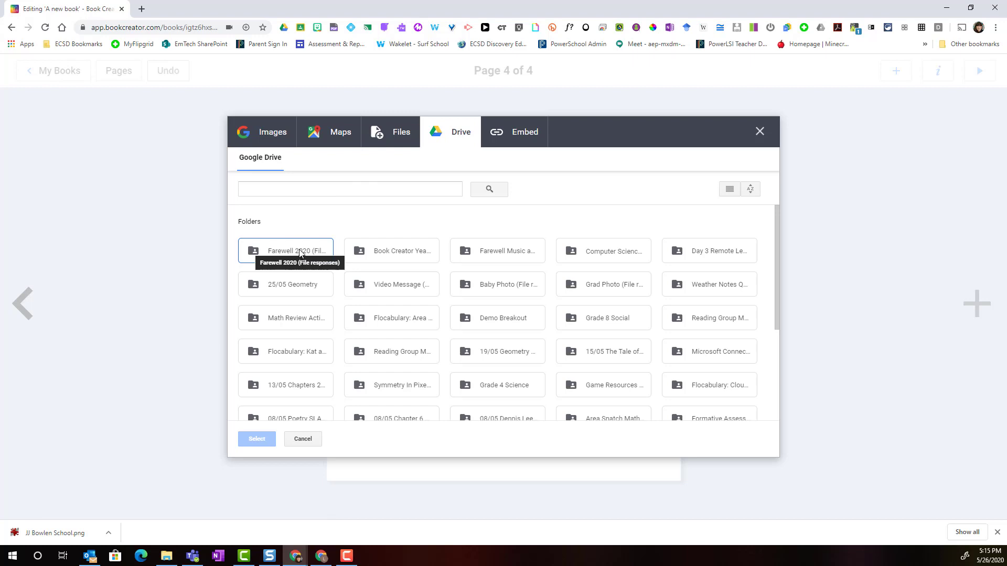
pyautogui.doubleClick(301, 253)
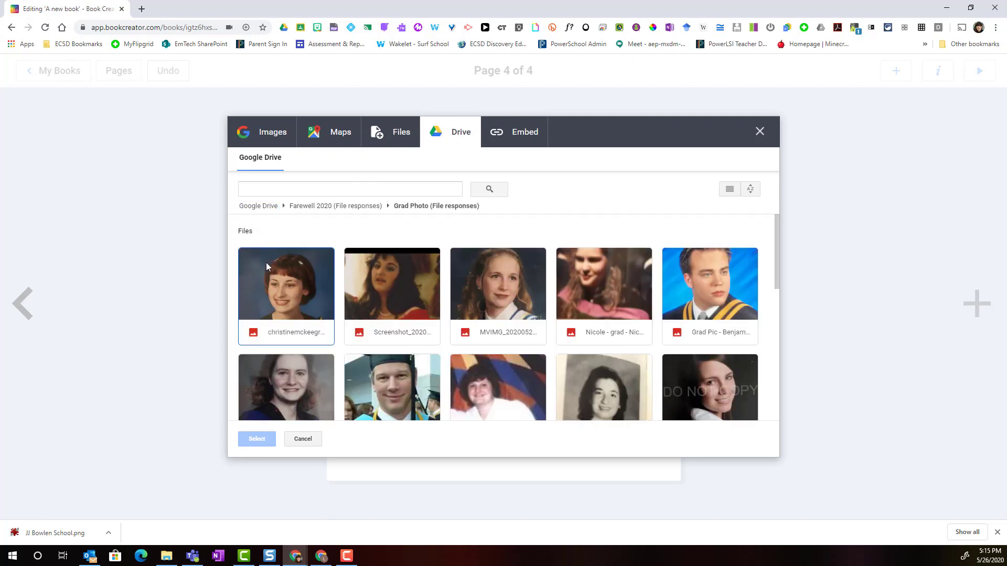
# Select the graduation photos in Grad Photo, including one from the second row.
pyautogui.click(288, 315)
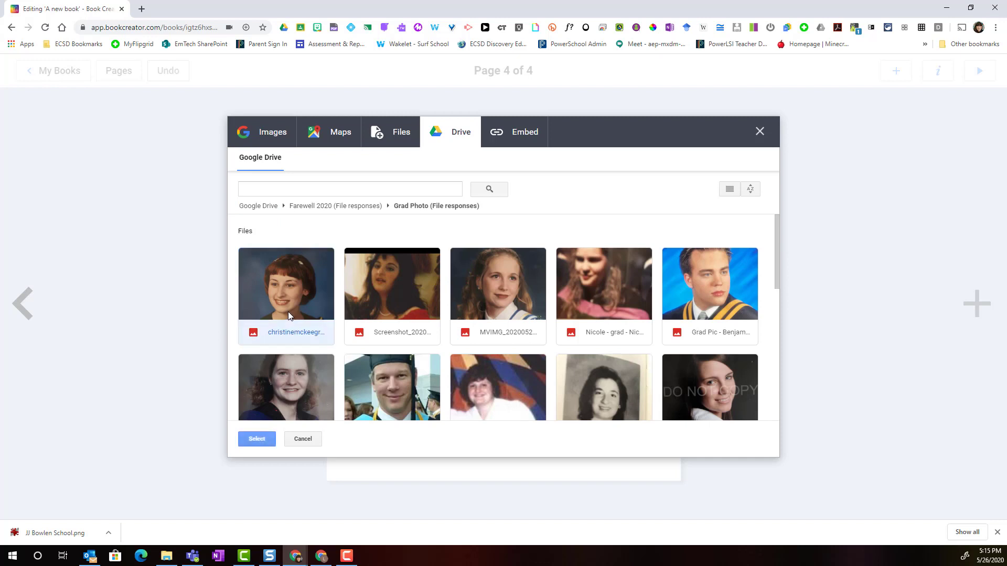
pyautogui.click(389, 327)
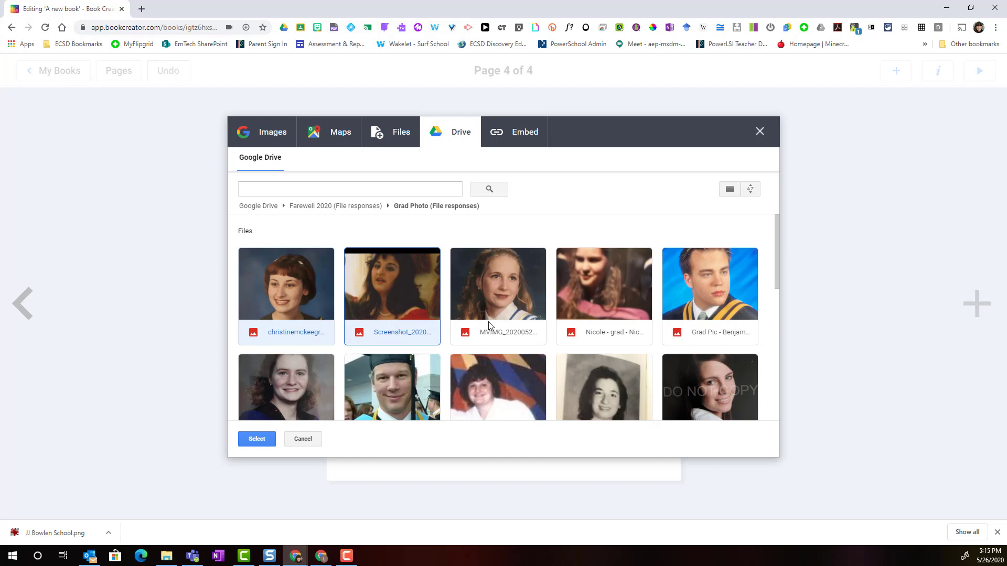
pyautogui.click(489, 325)
pyautogui.click(583, 322)
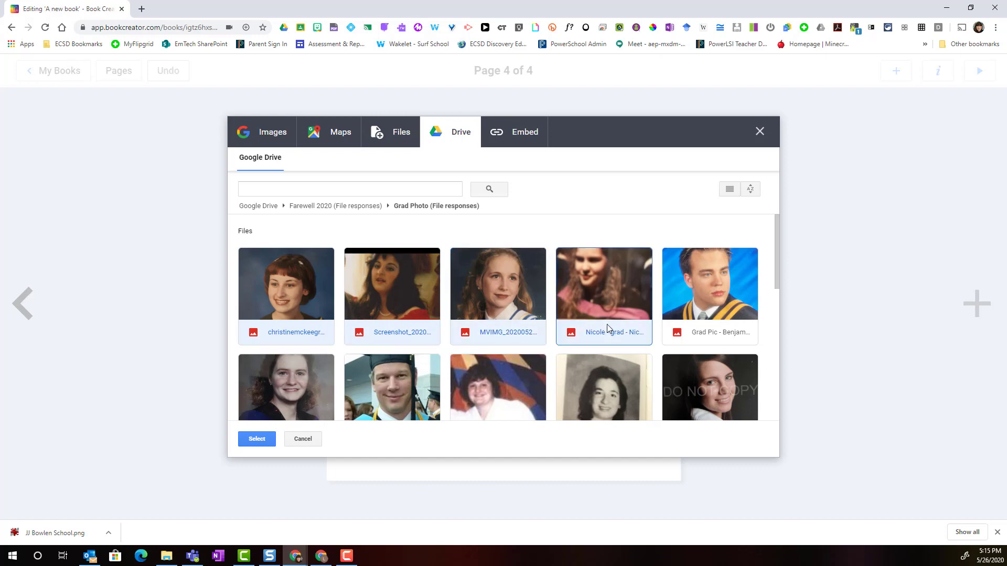
pyautogui.click(699, 324)
pyautogui.scroll(-1, 699, 324)
pyautogui.click(398, 373)
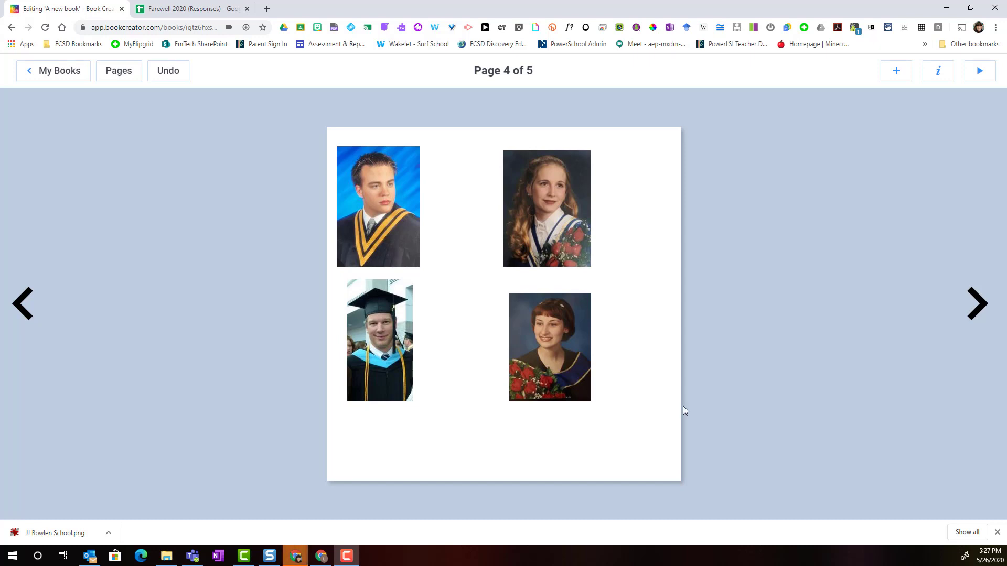
# Add a new text box to page 4 for the quote.
pyautogui.click(892, 77)
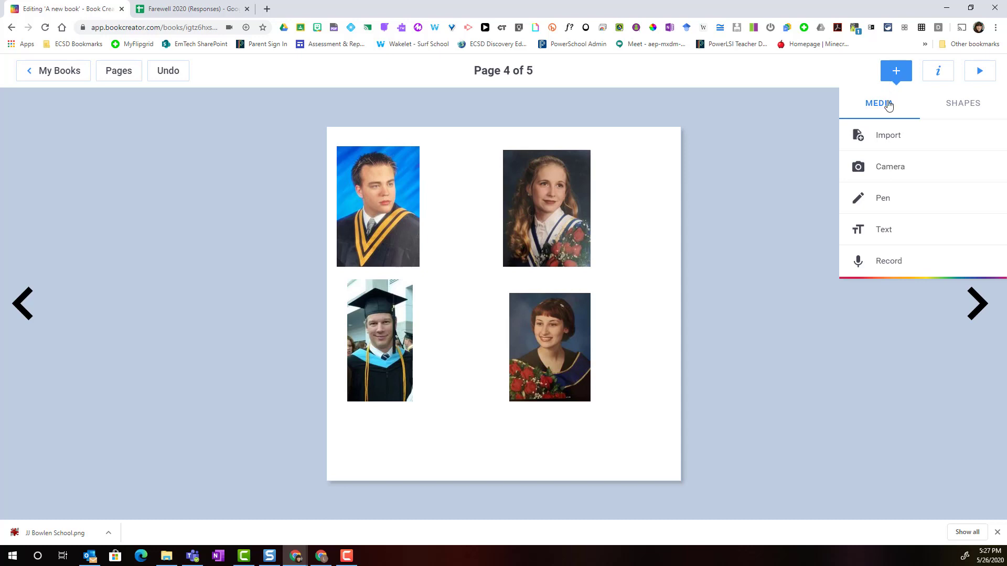
pyautogui.click(885, 234)
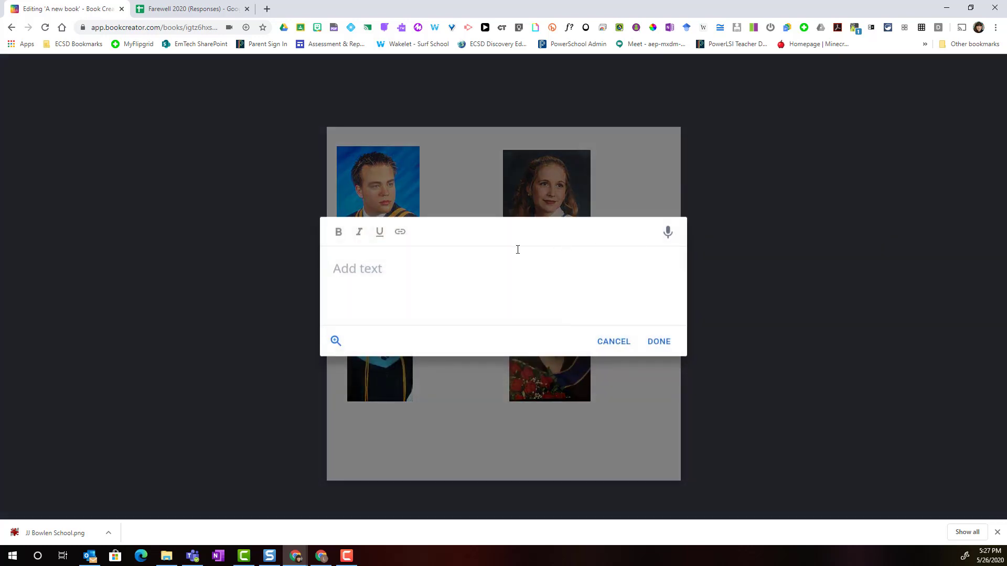
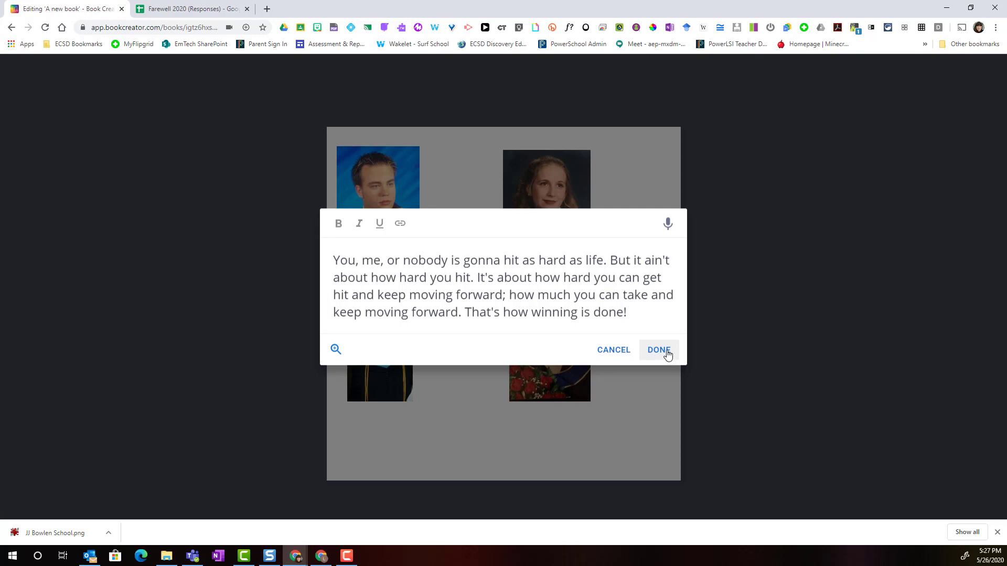
# Finish the quote text, then narrow its box and shift it to the right.
pyautogui.click(668, 356)
pyautogui.moveTo(678, 157); pyautogui.dragTo(433, 225)
pyautogui.moveTo(428, 186); pyautogui.dragTo(673, 192)
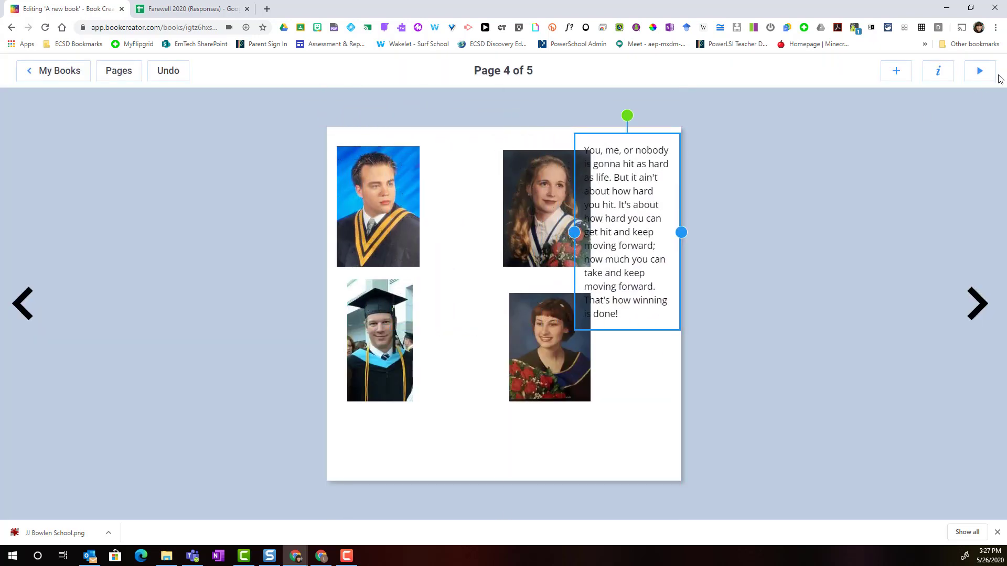
# Set the quote's font size to 10 in the Inspector and place it beside the top-right photo.
pyautogui.click(938, 75)
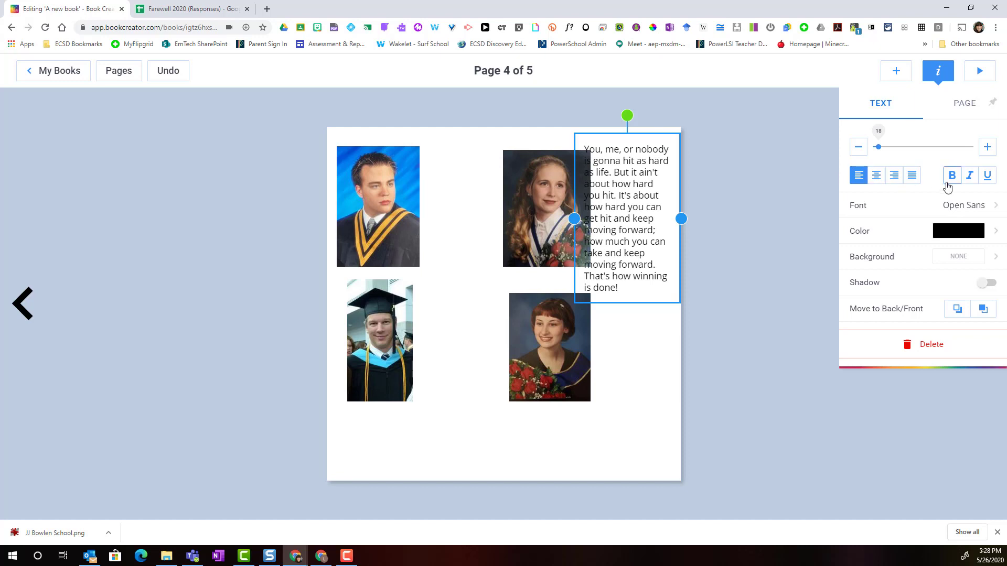
pyautogui.click(859, 148)
pyautogui.click(865, 150)
pyautogui.click(864, 150)
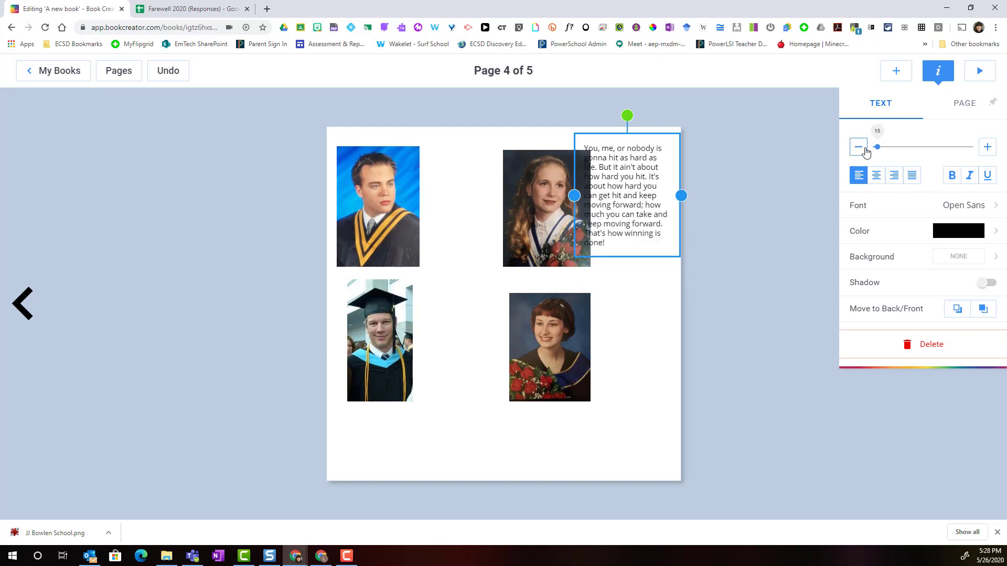
pyautogui.click(865, 150)
pyautogui.click(864, 150)
pyautogui.click(864, 150)
pyautogui.click(864, 150)
pyautogui.click(865, 150)
pyautogui.moveTo(651, 167); pyautogui.dragTo(664, 211)
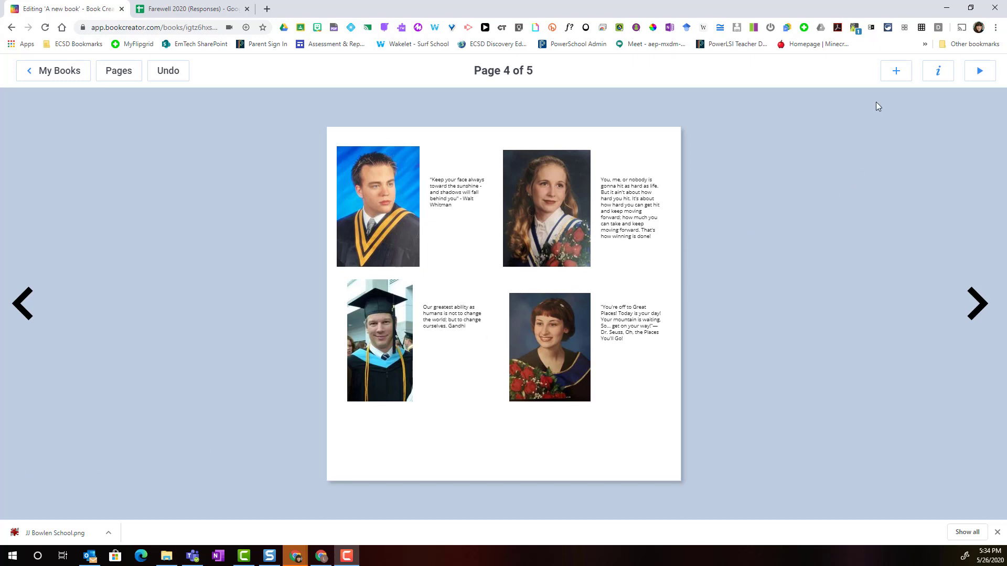
# Import the first video from Drive's Farewell 2020 (File responses) > Video Message folder onto page 4.
pyautogui.click(893, 77)
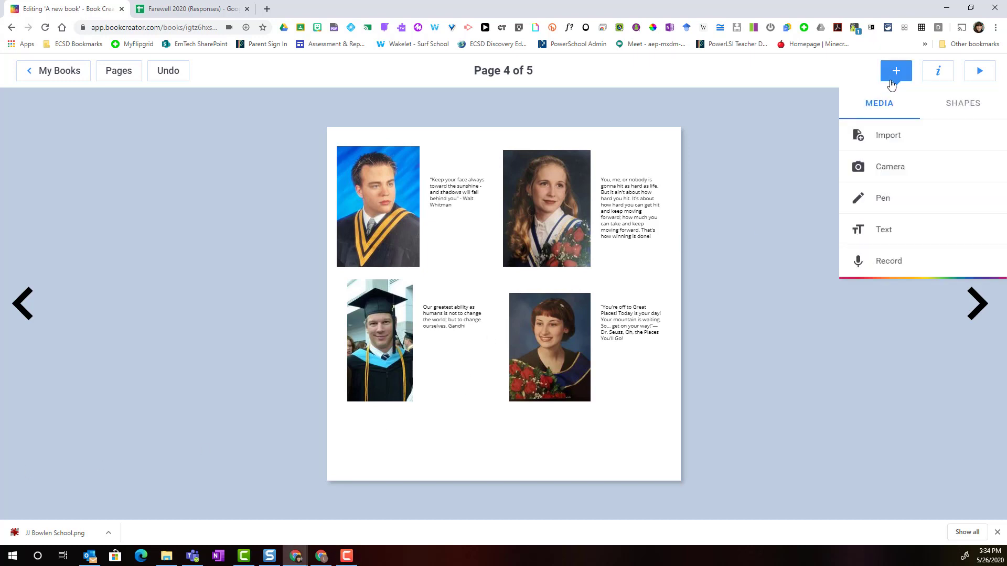
pyautogui.click(889, 138)
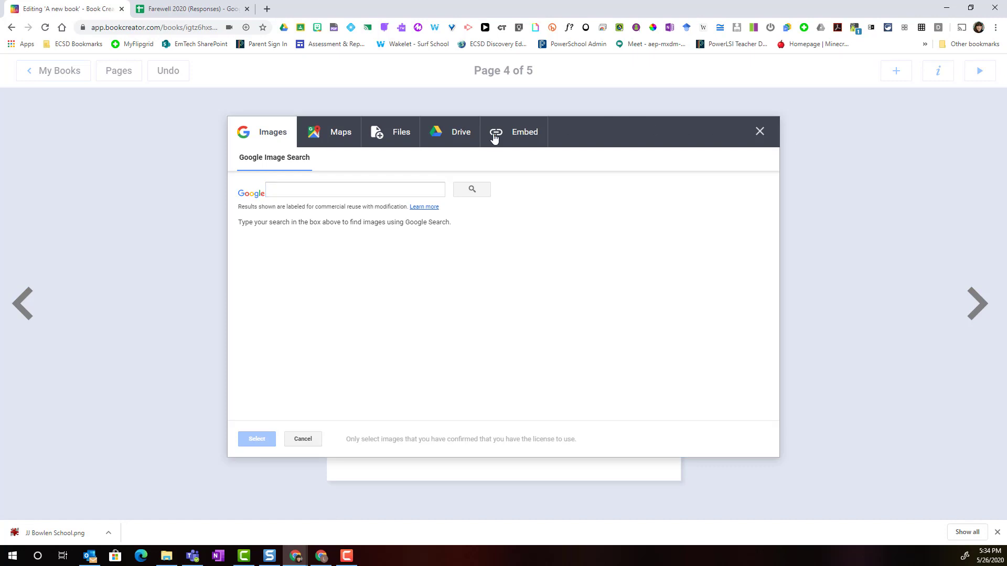
pyautogui.click(455, 137)
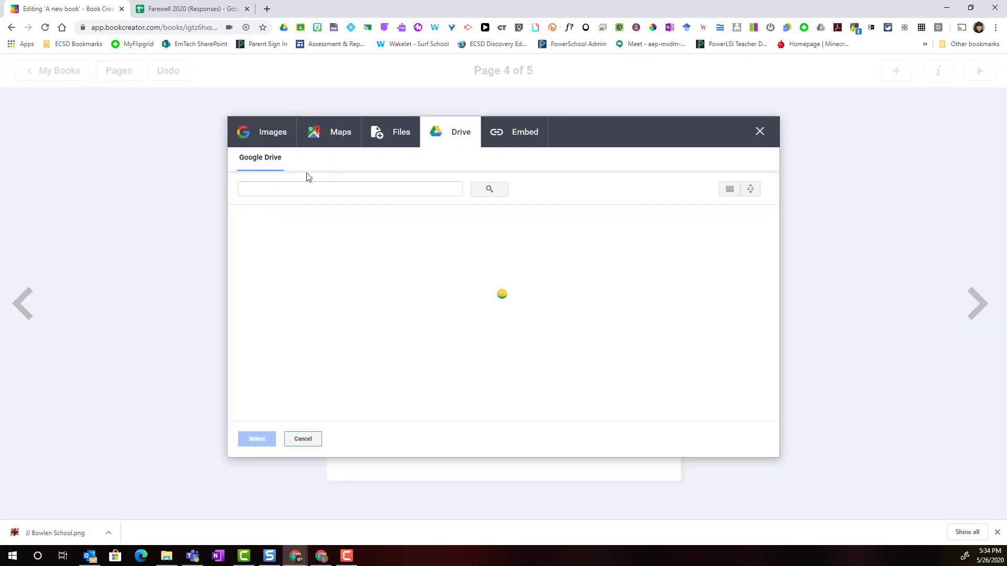
pyautogui.doubleClick(270, 253)
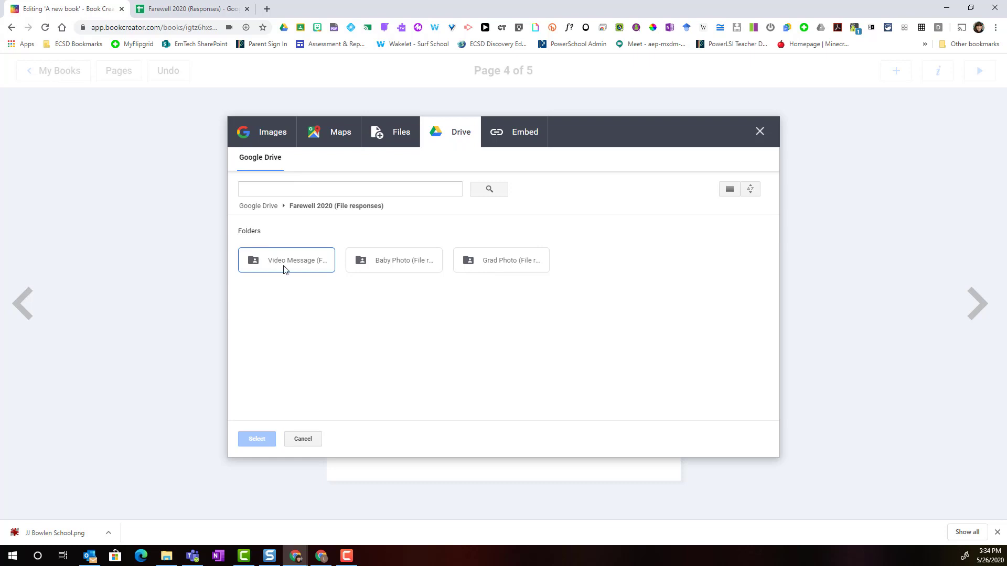
pyautogui.doubleClick(283, 268)
pyautogui.click(267, 306)
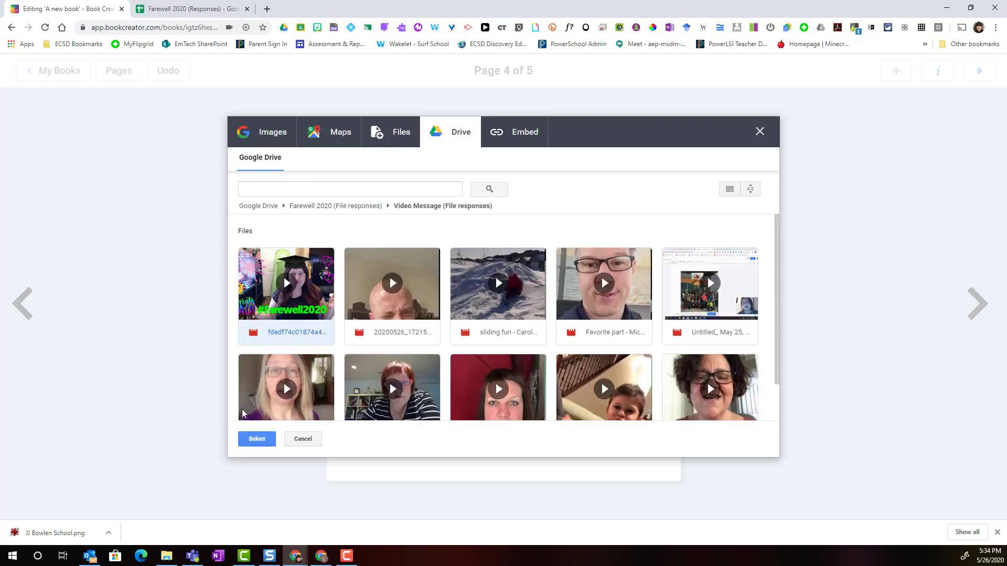
pyautogui.click(259, 445)
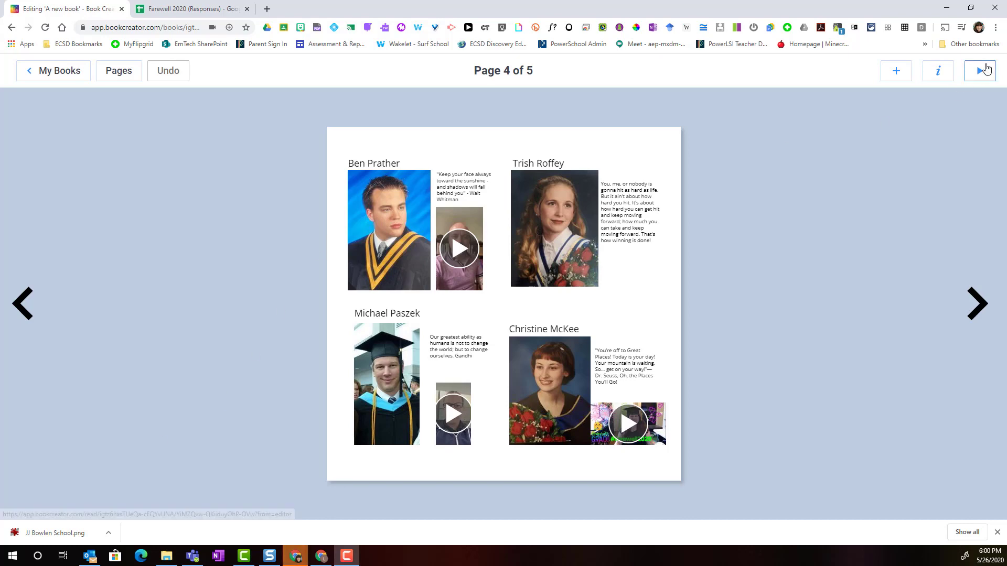
pyautogui.click(981, 71)
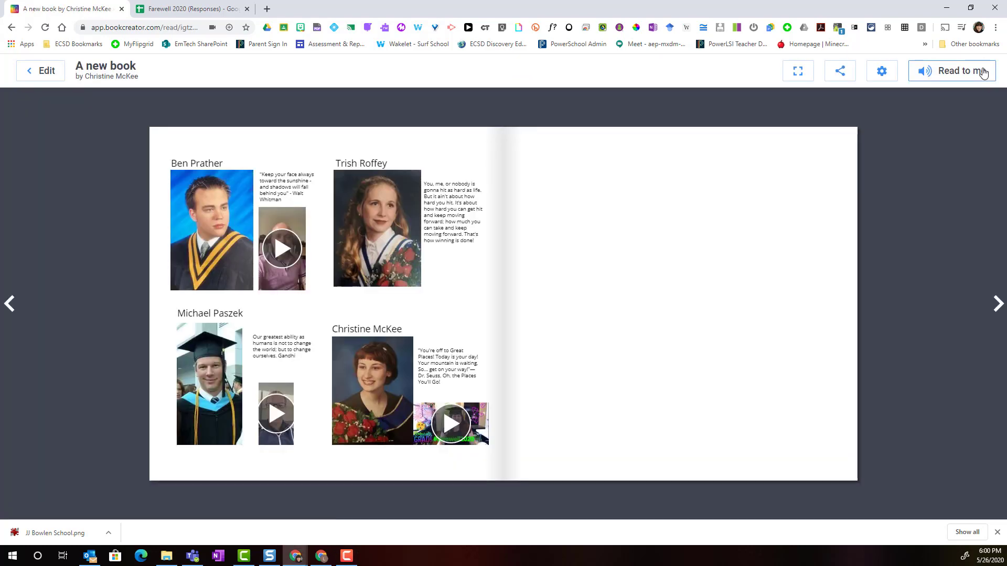
pyautogui.click(14, 310)
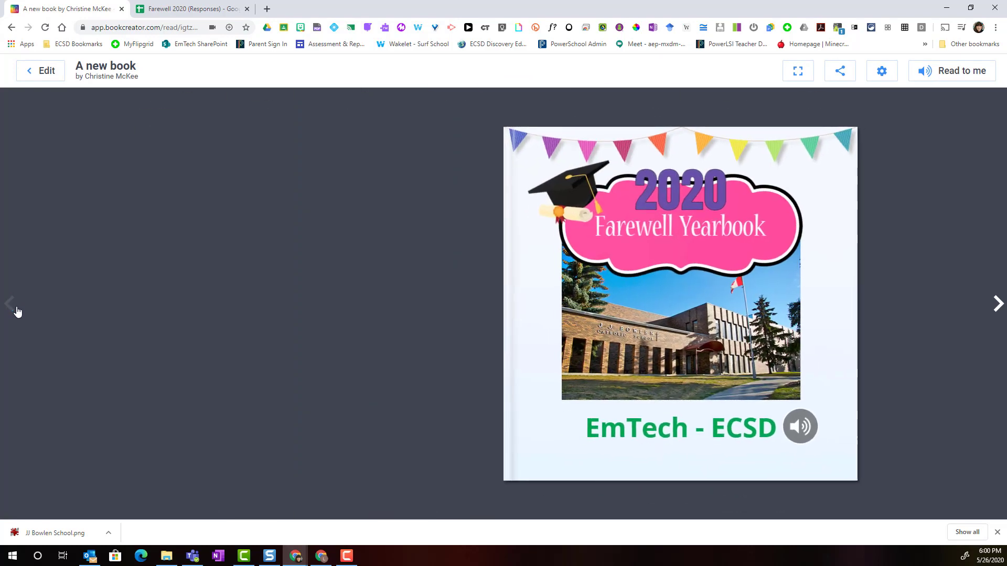
pyautogui.click(802, 429)
pyautogui.click(998, 303)
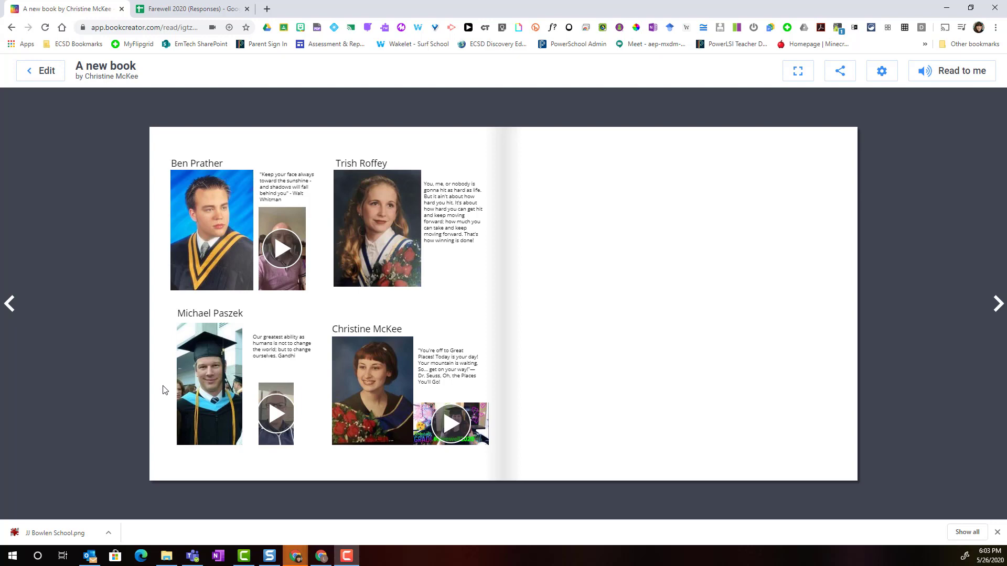
pyautogui.click(280, 255)
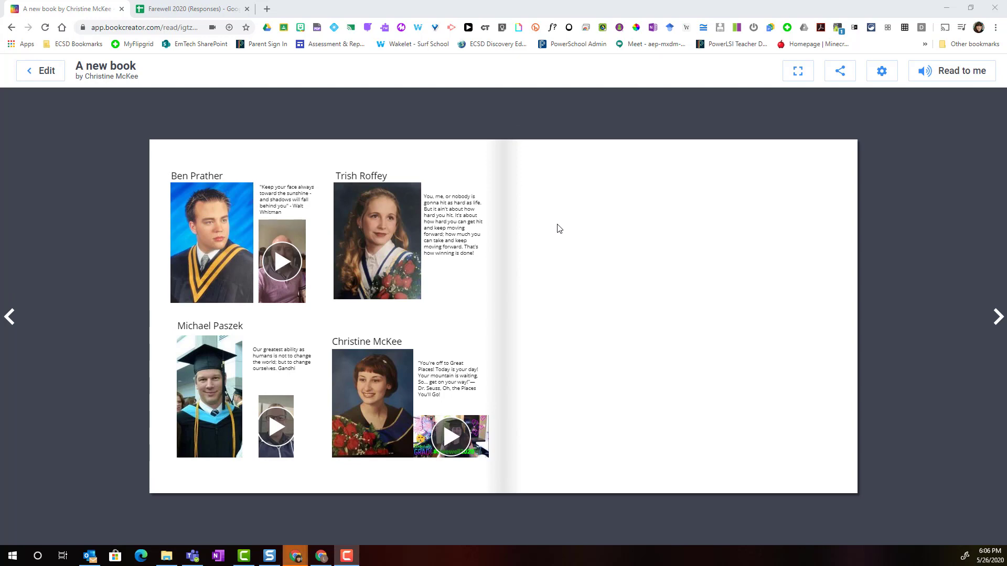
pyautogui.click(41, 70)
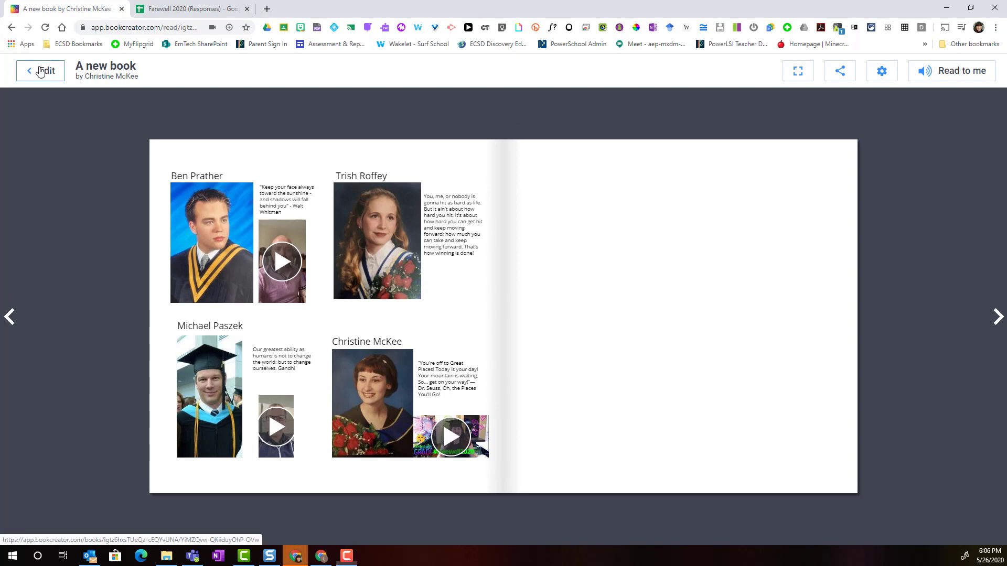
# Page back three times to the Cover, then return to the My Books library.
pyautogui.click(23, 321)
pyautogui.click(24, 321)
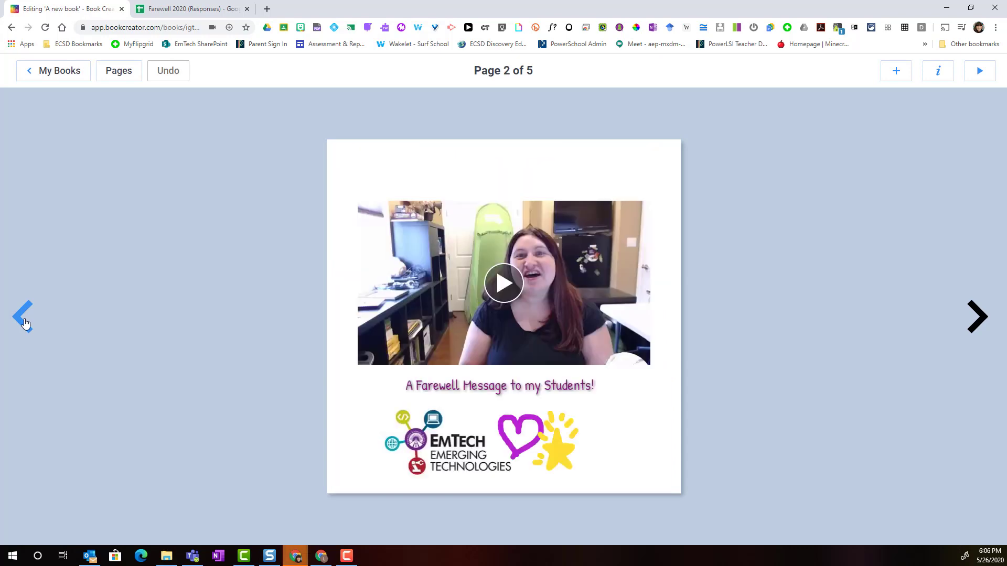
pyautogui.click(24, 321)
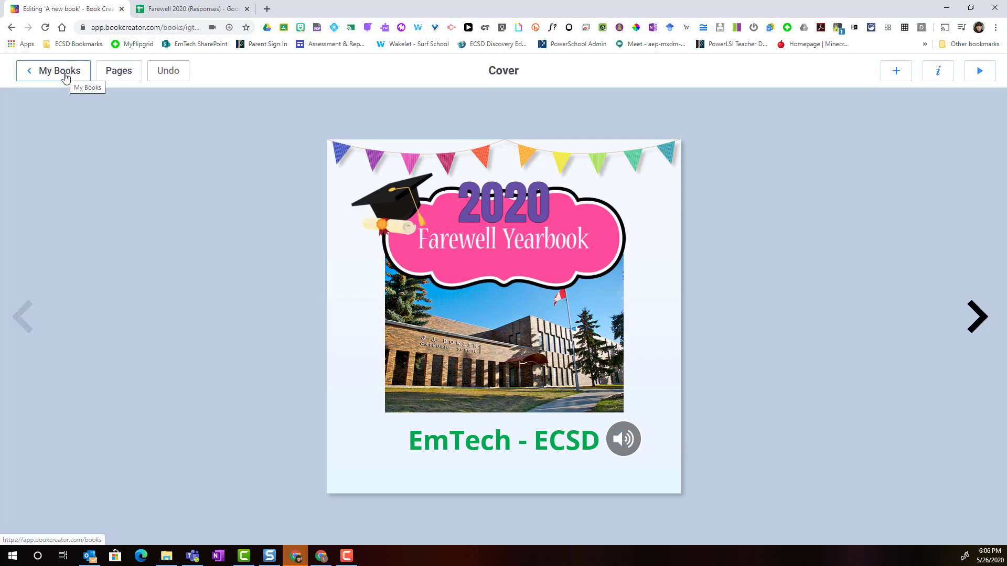
pyautogui.click(65, 75)
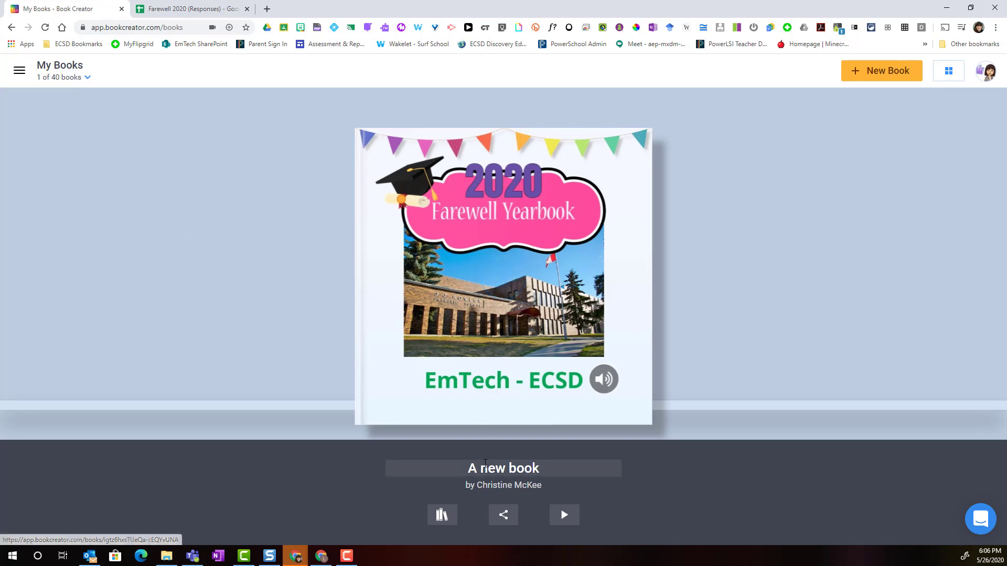
# Rename the book to 'EmTech Yearbook' and bring up its share options.
pyautogui.click(462, 468)
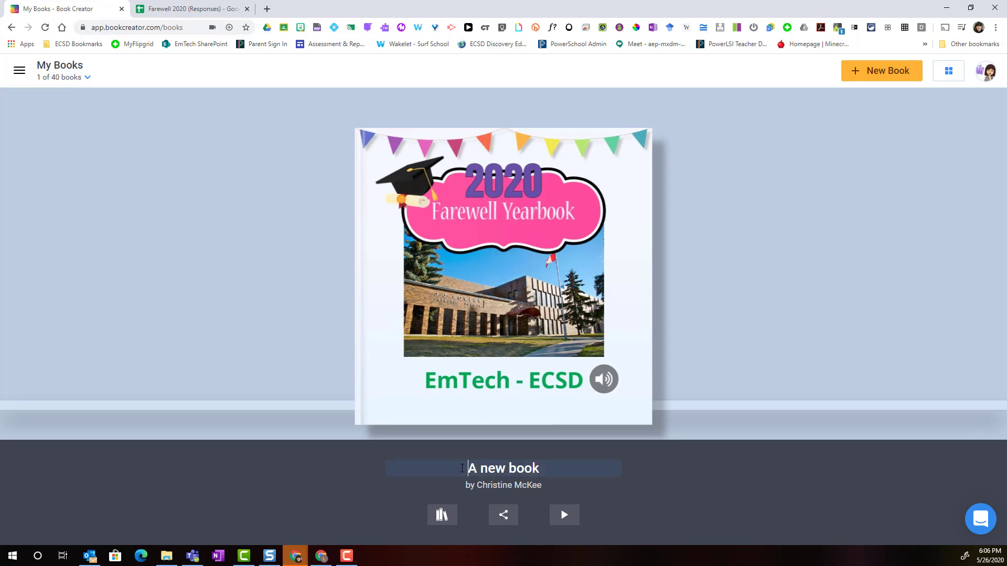
pyautogui.moveTo(462, 469); pyautogui.dragTo(561, 468)
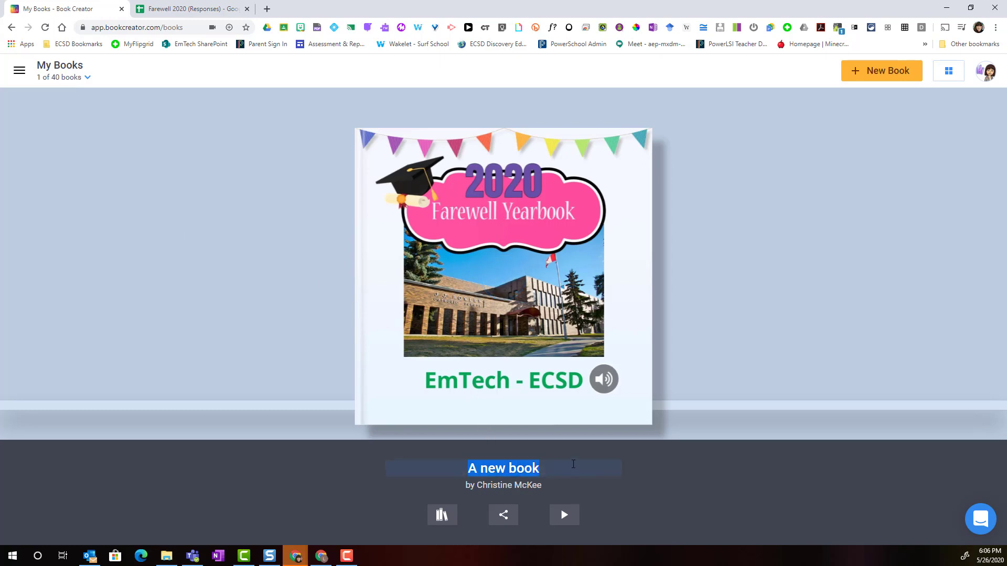
pyautogui.write('EmTech Yearbook')
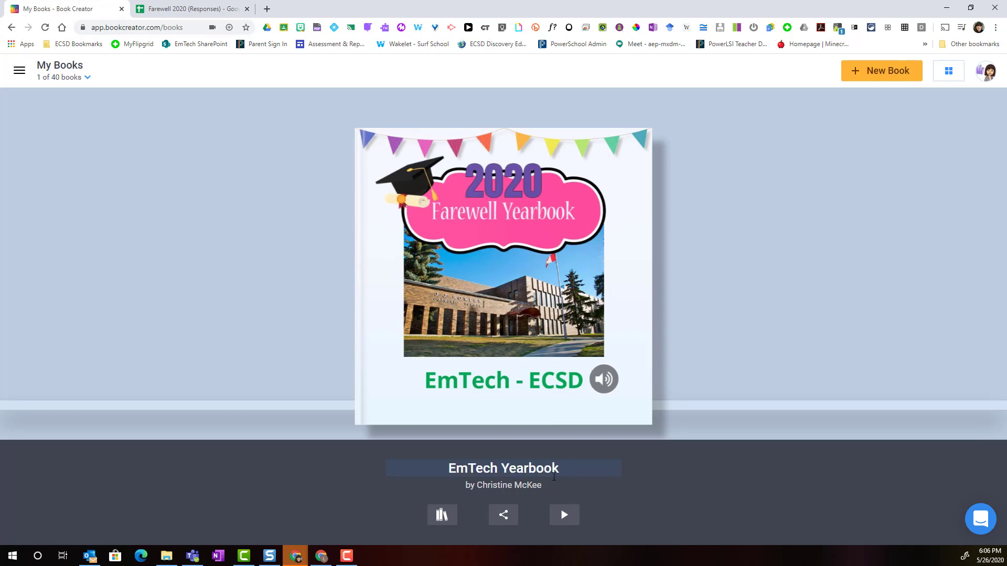
pyautogui.click(501, 520)
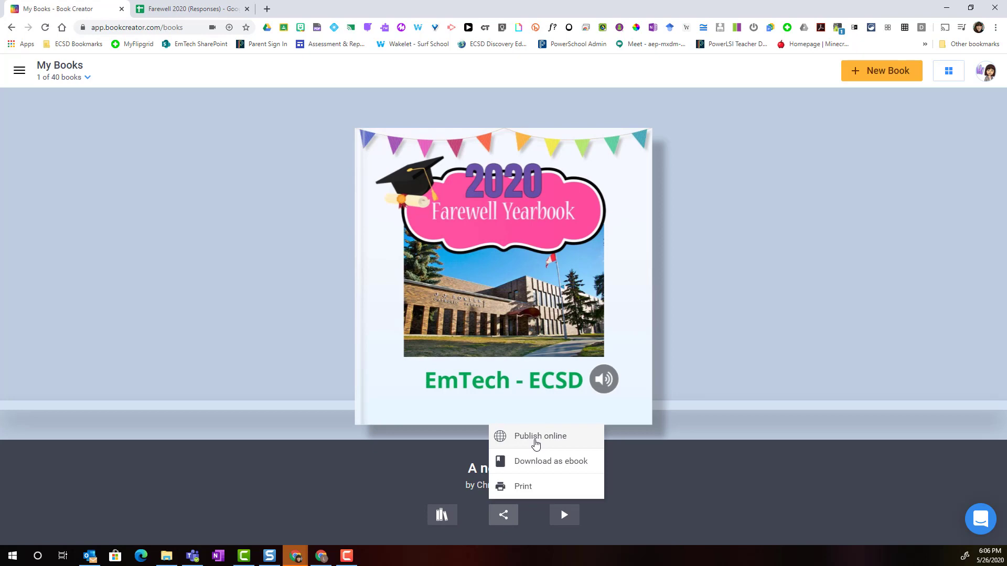
# Publish online with the title 'Farewell 2020 Yearbook', then copy the public share link to the clipboard.
pyautogui.click(535, 438)
pyautogui.click(422, 248)
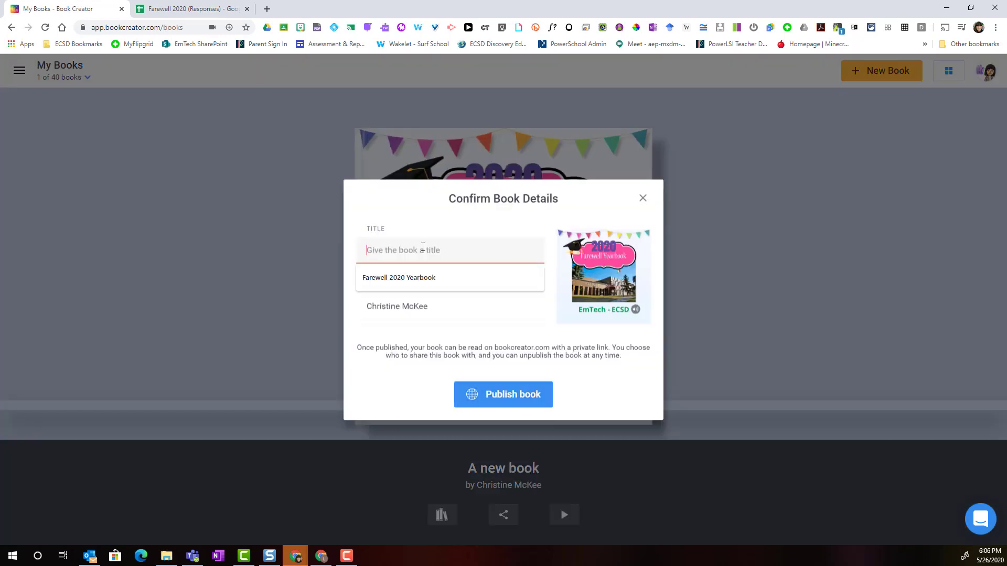
pyautogui.click(418, 279)
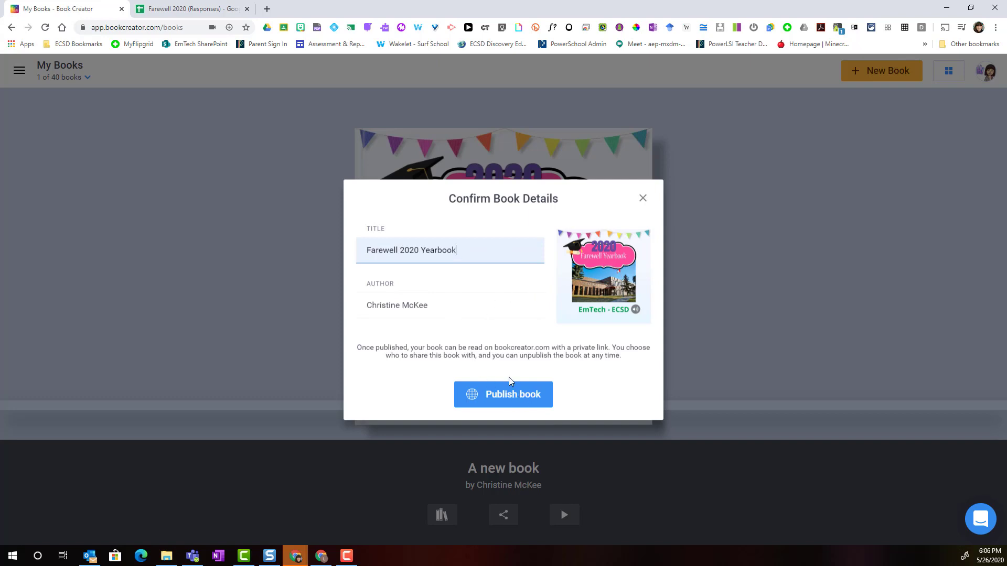
pyautogui.click(511, 394)
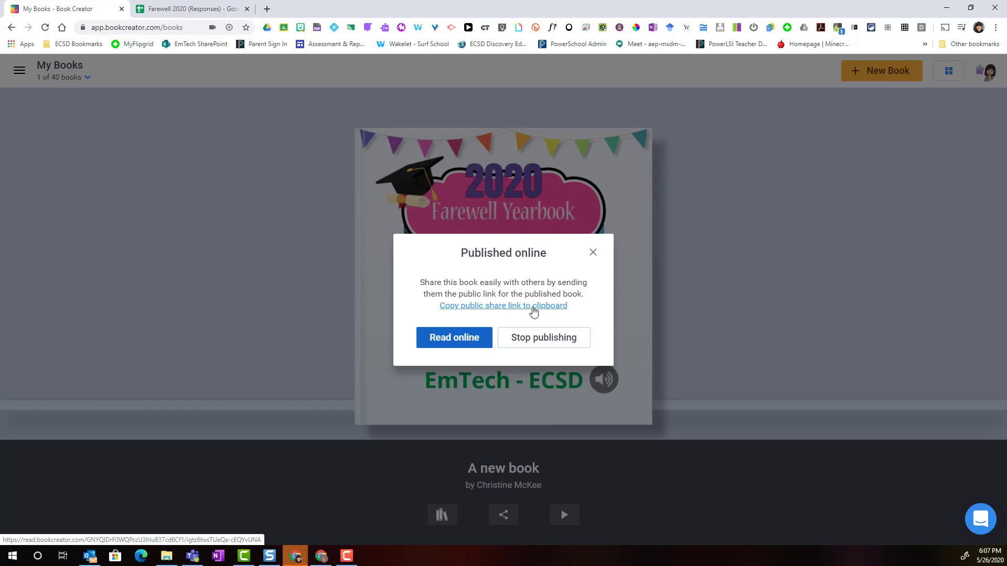
pyautogui.click(503, 306)
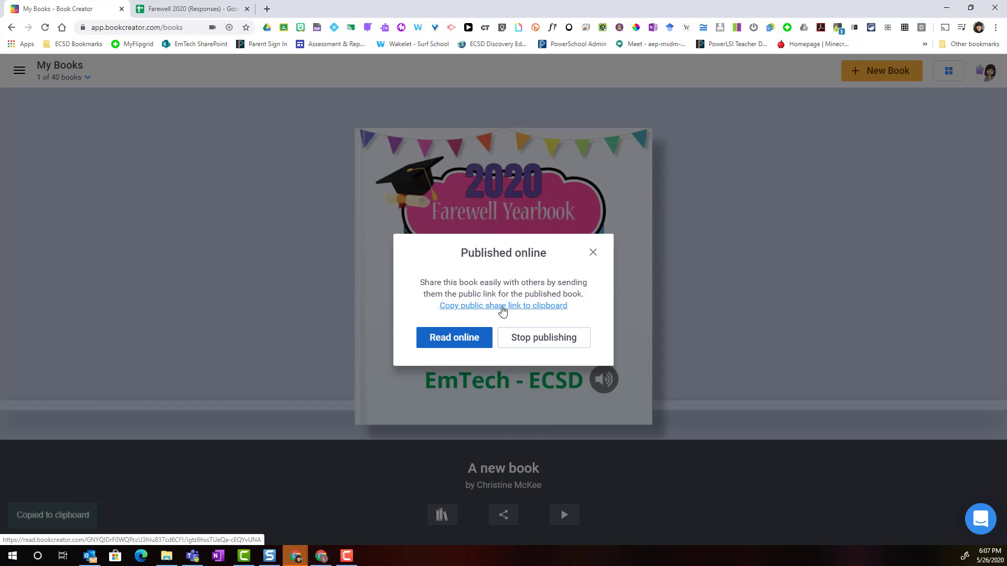